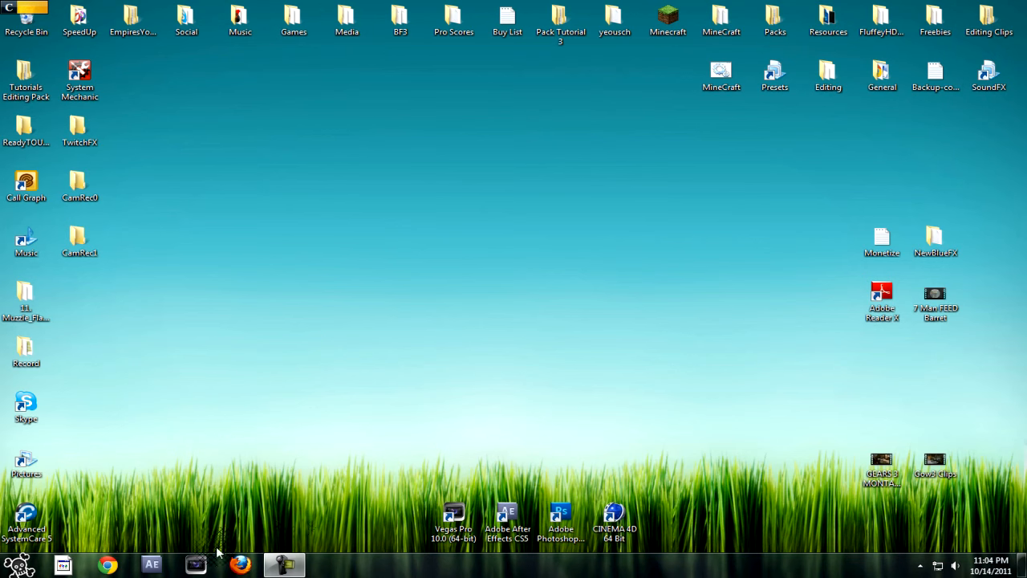
Step: Open Vegas Pro 10.0 and maximize its window
click(198, 564)
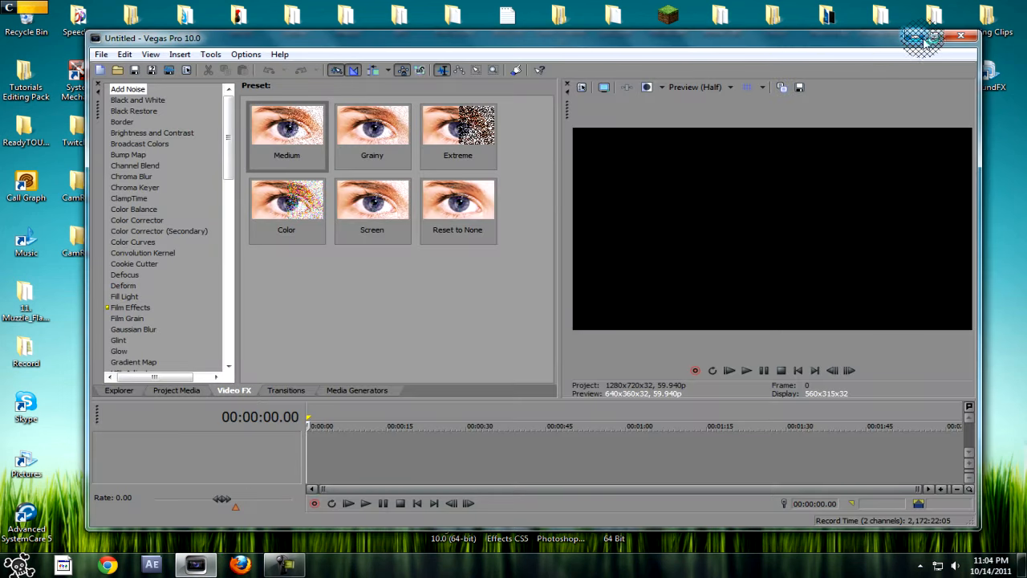
click(932, 37)
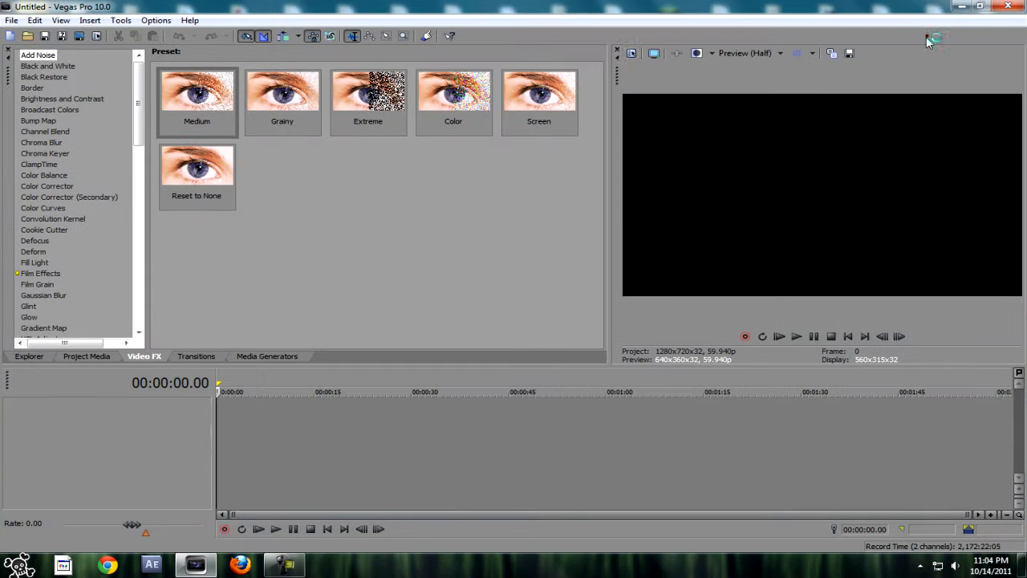
mouse_move(133, 91)
mouse_down()
mouse_move(132, 167)
mouse_move(152, 90)
mouse_up()
click(117, 202)
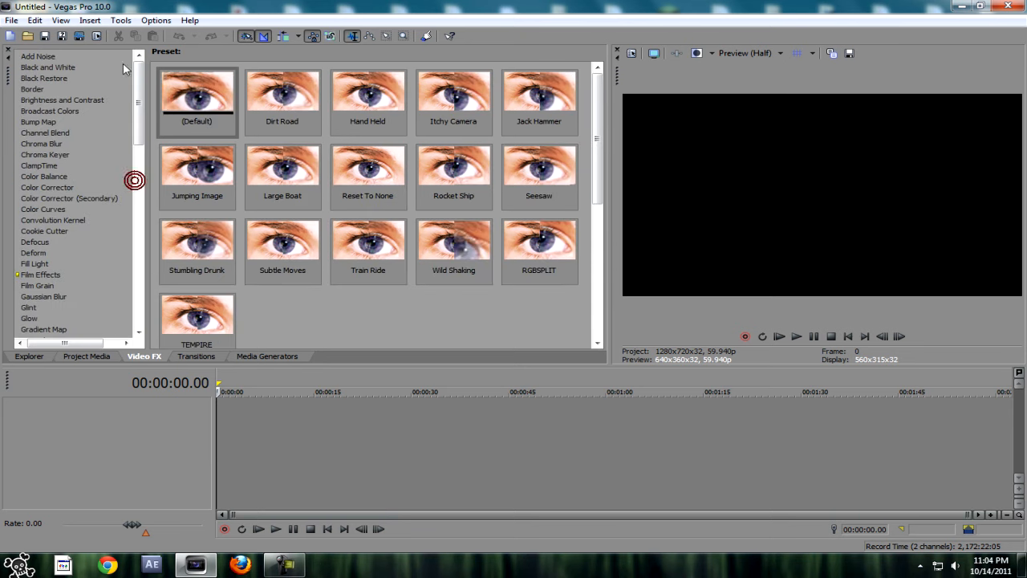
click(42, 67)
click(40, 100)
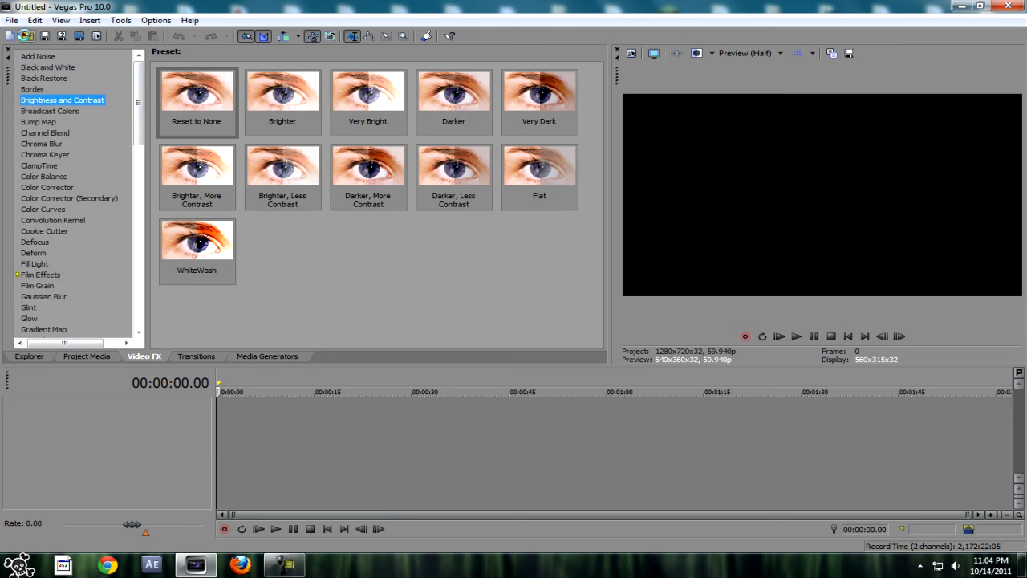
Step: Open the video file 7 Man FEED Barret from the Desktop onto the timeline
click(26, 36)
click(351, 162)
drag(700, 187, 671, 243)
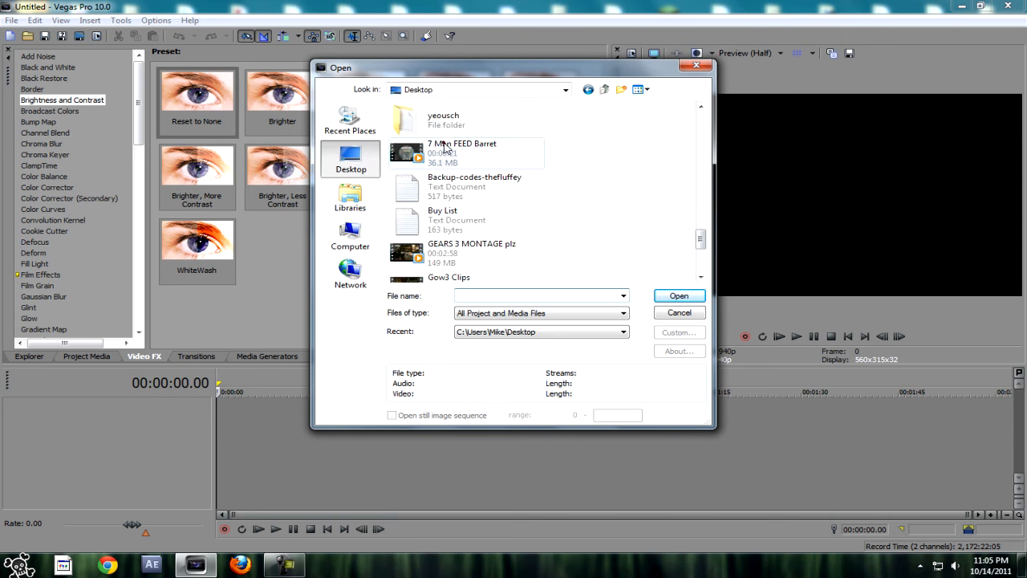
double_click(446, 147)
Step: Set the imported video clip's properties to Disable resample
click(252, 432)
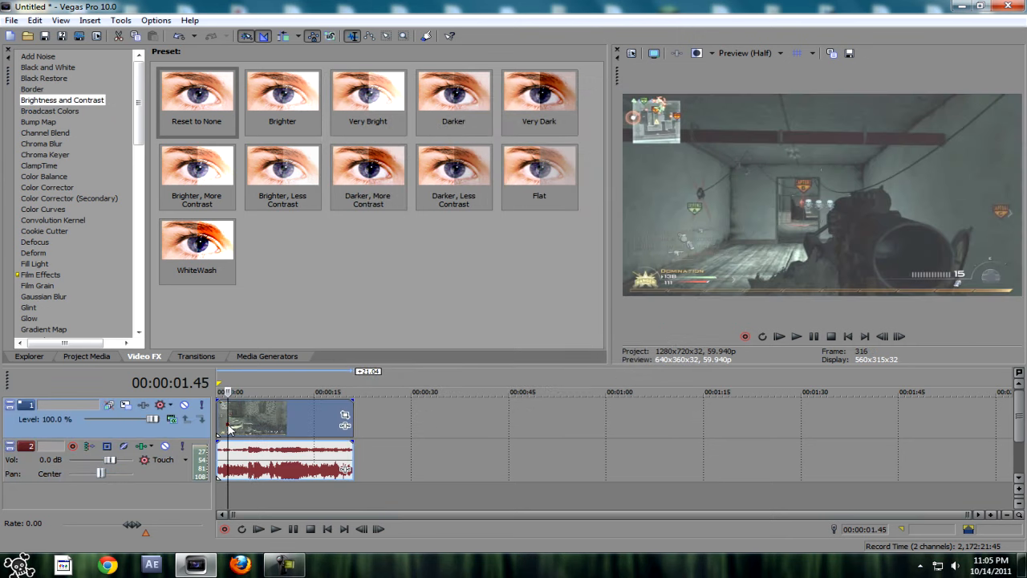
right_click(229, 430)
click(257, 413)
click(458, 233)
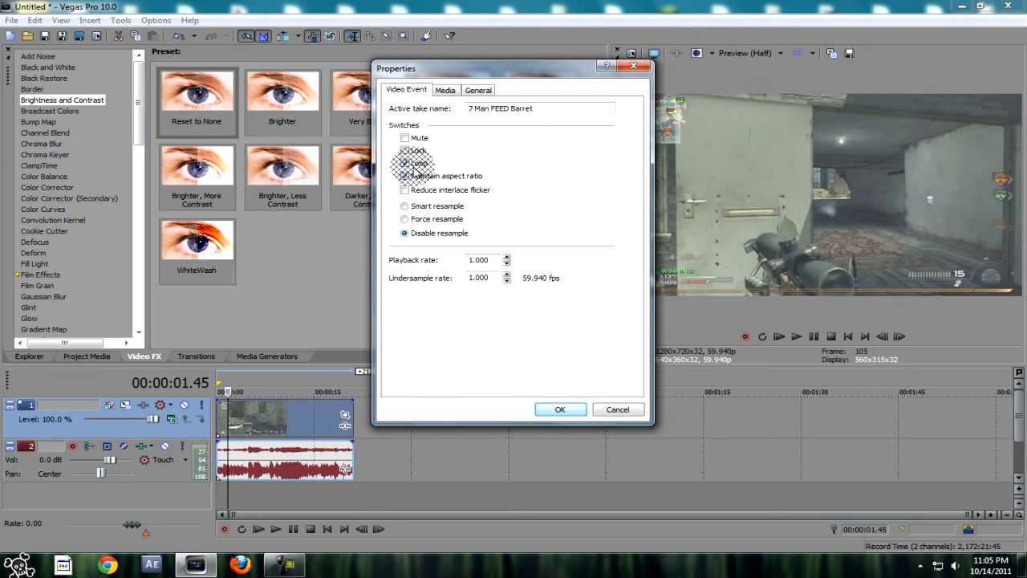
click(554, 409)
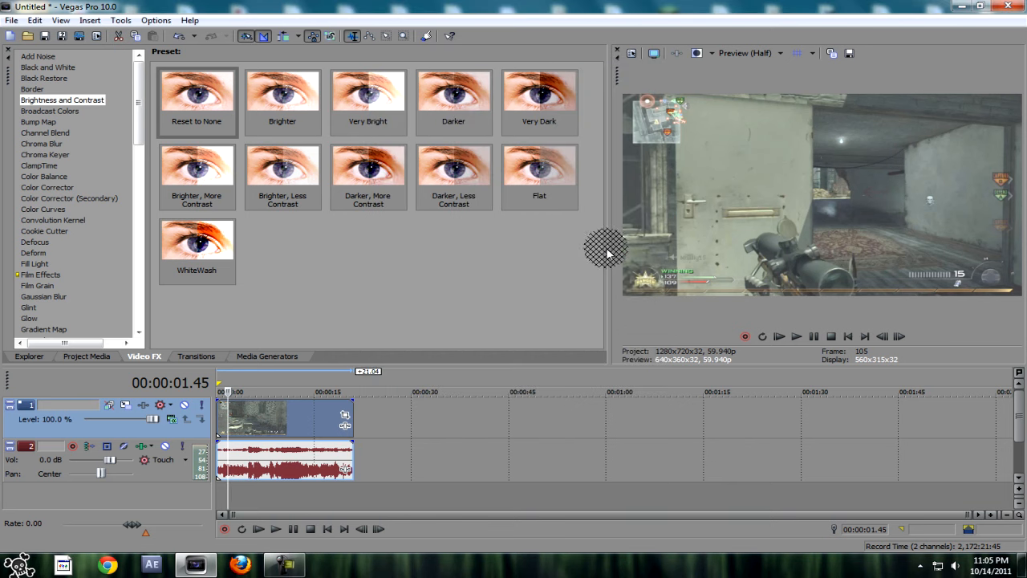
Step: Enlarge the video preview and review the first five seconds of the clip to locate the first sniper kill
drag(609, 261, 431, 300)
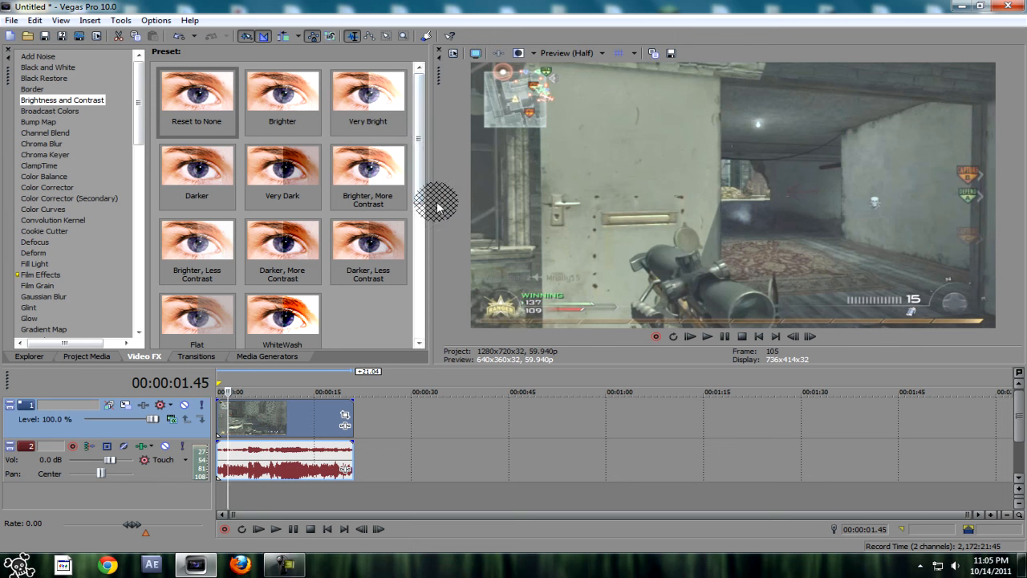
click(253, 428)
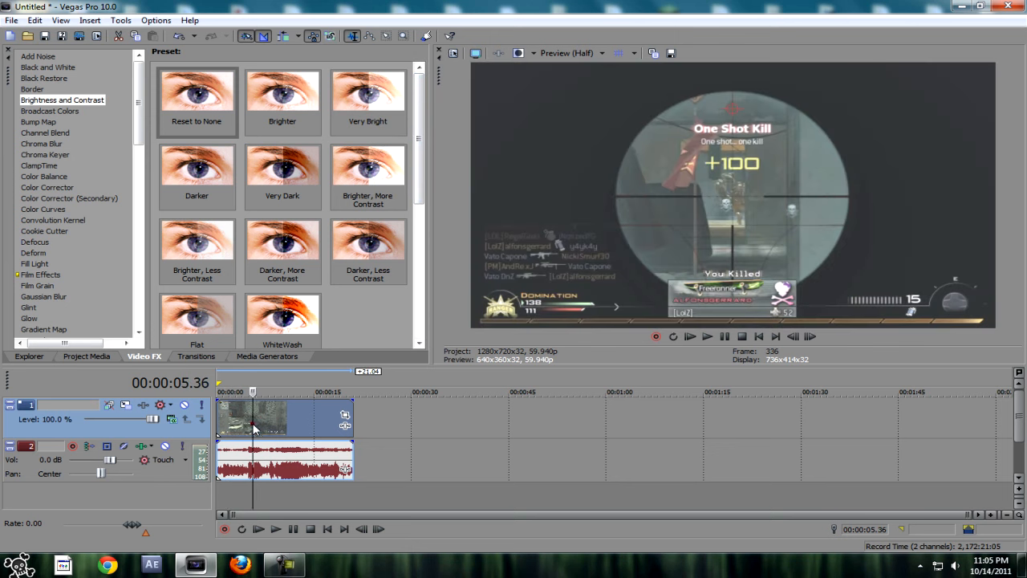
key(space)
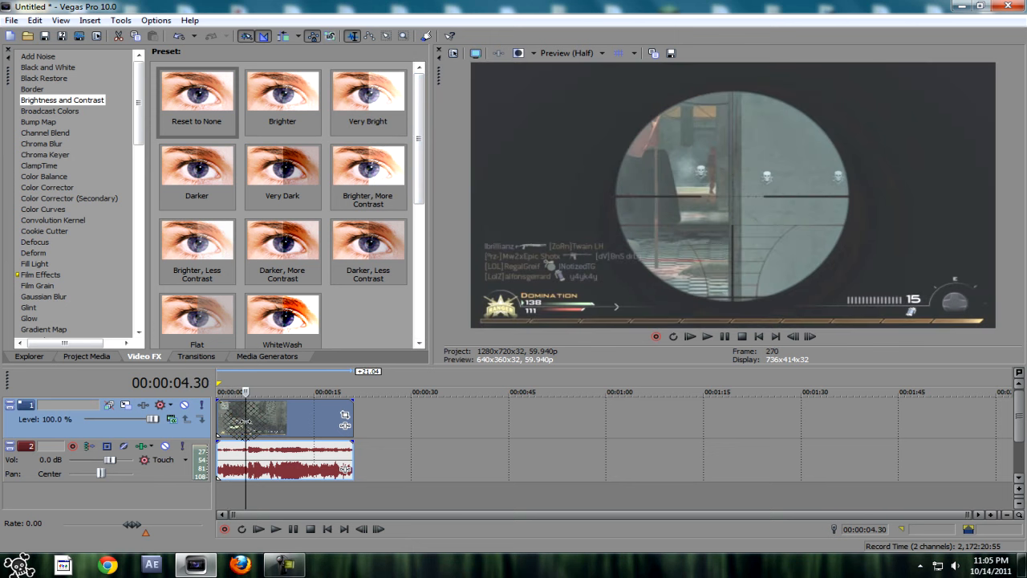
key(Left)
key(Right)
key(Right)
key(Right)
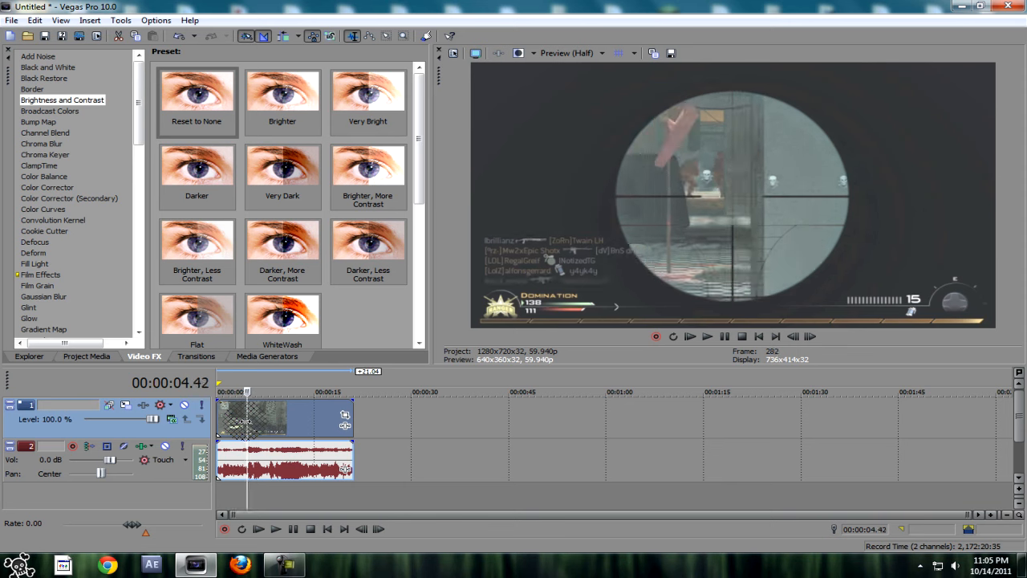
key(Left)
key(Left)
key(Left)
key(Left)
key(Left)
key(Left)
key(Left)
key(Left)
key(Left)
key(Left)
key(Left)
key(Left)
key(Left)
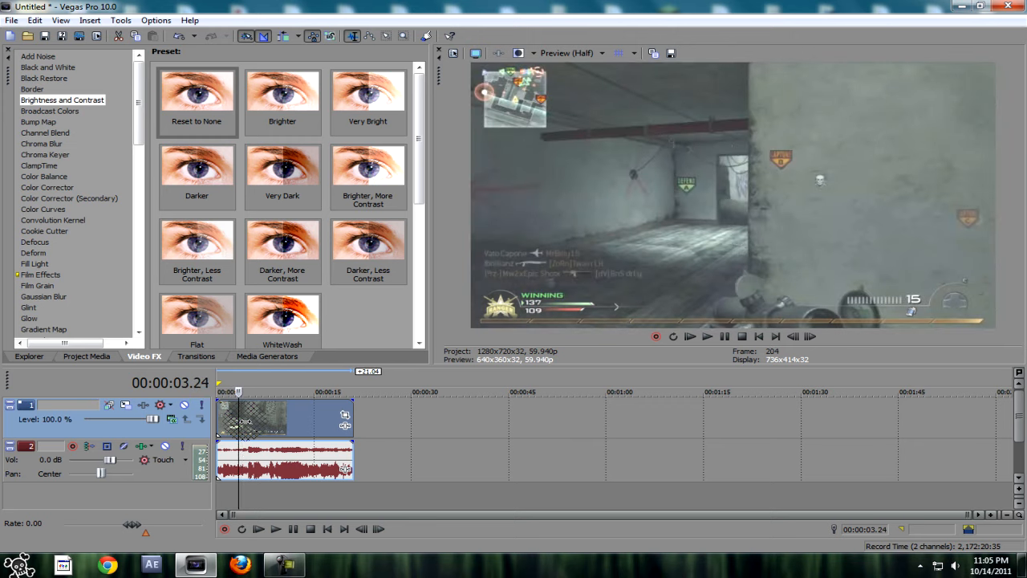
key(space)
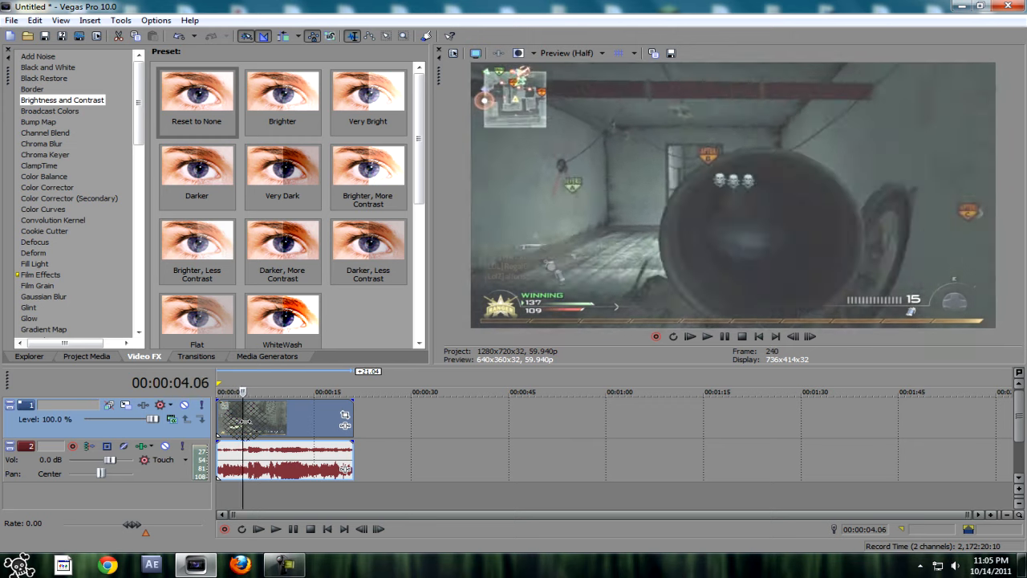
key(Right)
key(Left)
key(Right)
key(Right)
key(Right)
key(Left)
key(Left)
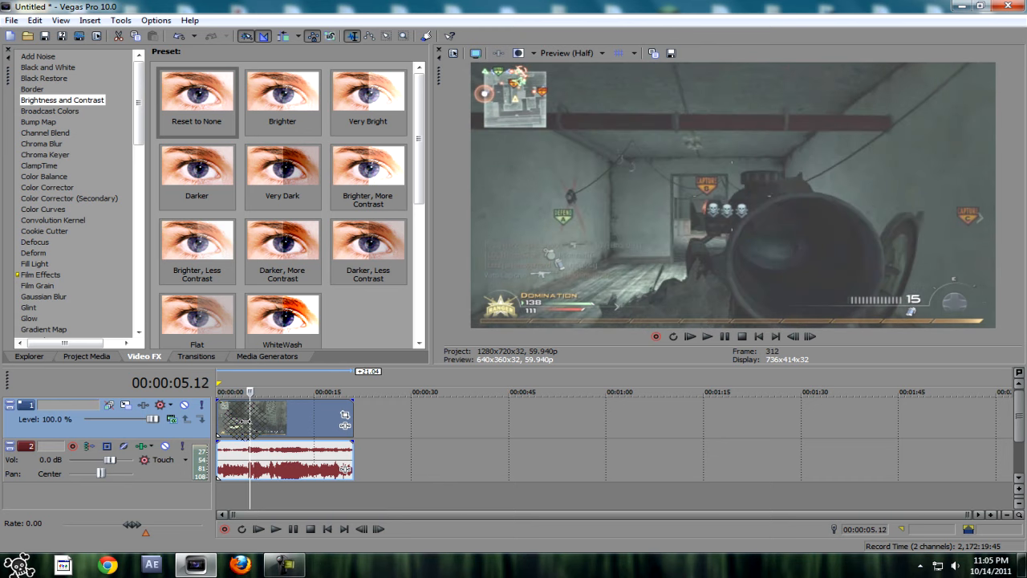
Step: Split the clip at 00:00:05.06, on the frame where the weapon is being raised to scope in
click(992, 515)
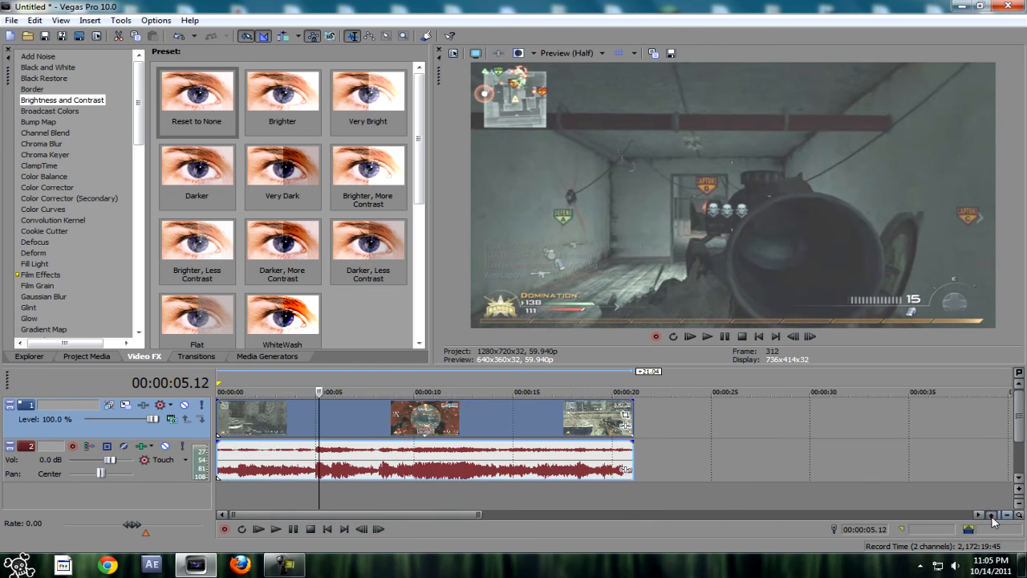
key(Right)
key(Right)
key(Right)
key(Right)
key(Right)
key(Right)
key(Right)
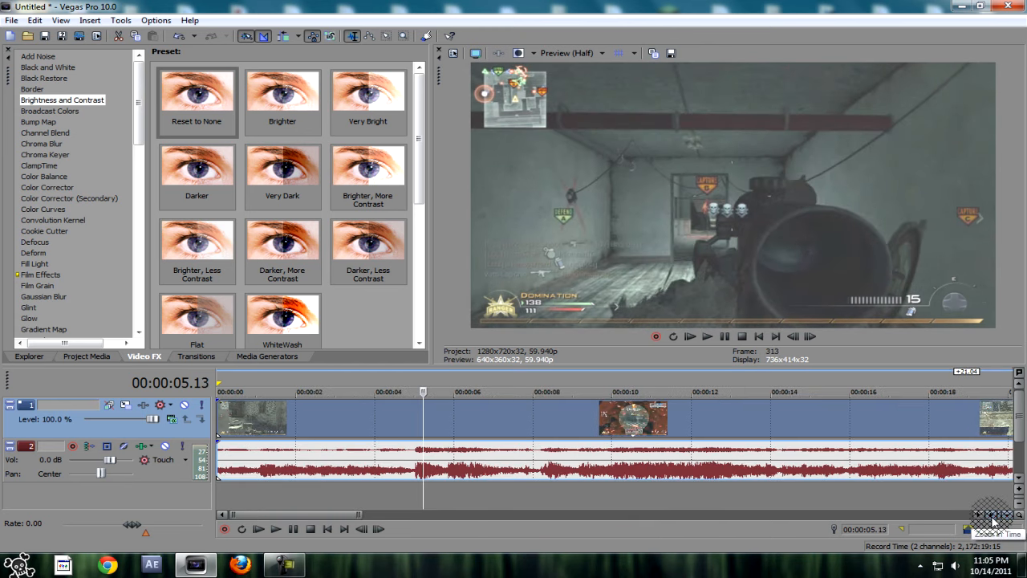
key(Left)
key(Left)
key(Left)
key(Left)
key(Left)
key(Left)
key(Left)
key(Left)
key(Left)
key(Left)
key(Left)
key(Left)
key(Left)
key(Left)
key(Left)
key(Left)
key(Left)
key(Left)
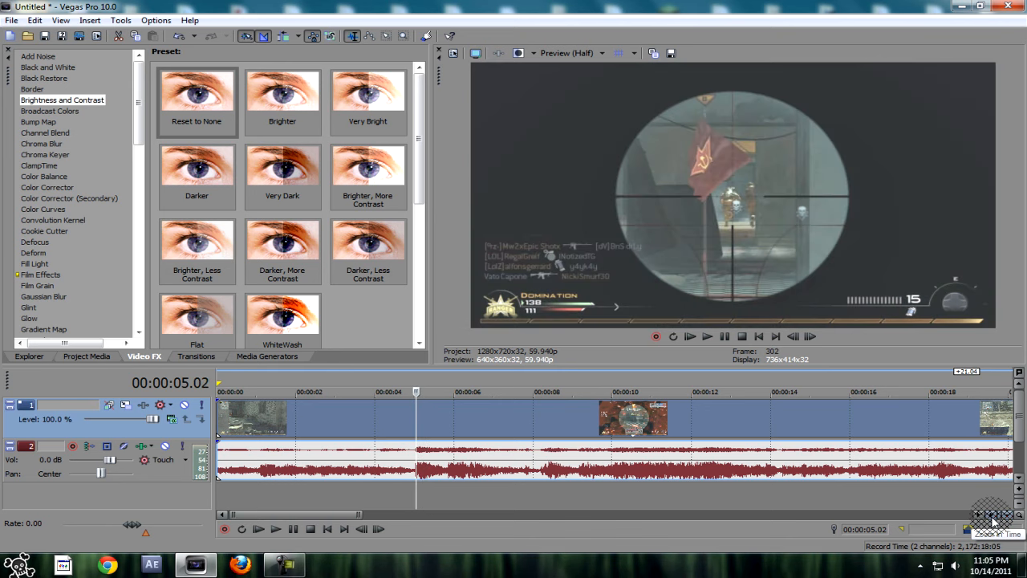
key(Right)
key(Right)
key(Right)
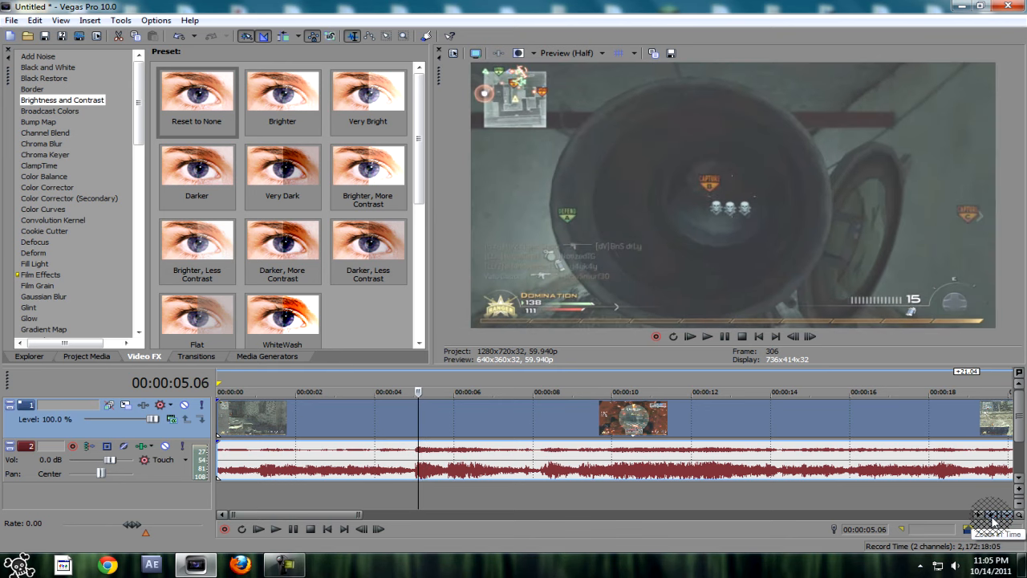
key(Left)
key(Left)
key(Right)
key(Right)
key(s)
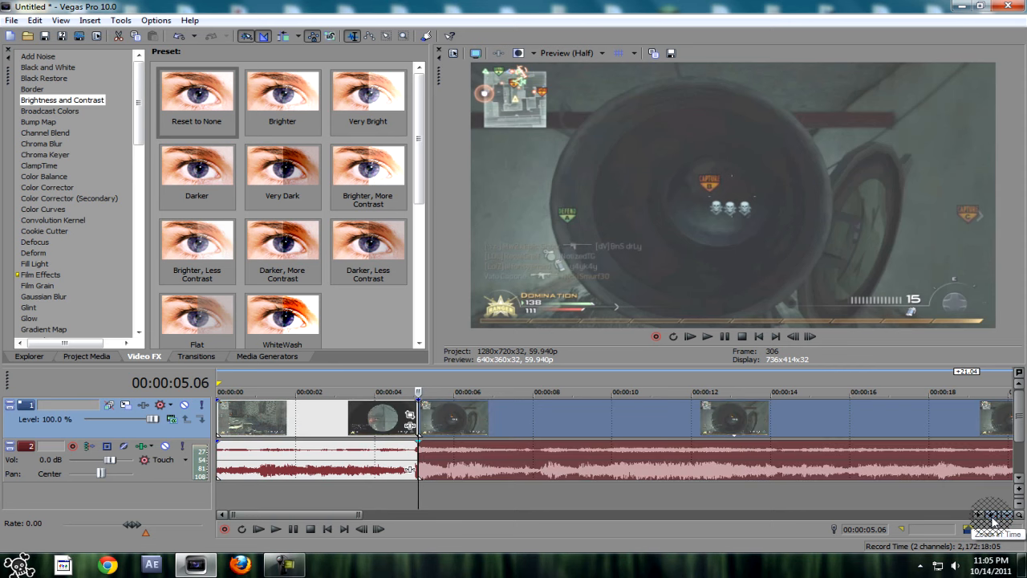
Step: Find the next scope-in after the first kill and split the clip there at 00:00:06.13
click(439, 430)
key(Left)
key(Left)
key(Left)
key(Left)
key(Left)
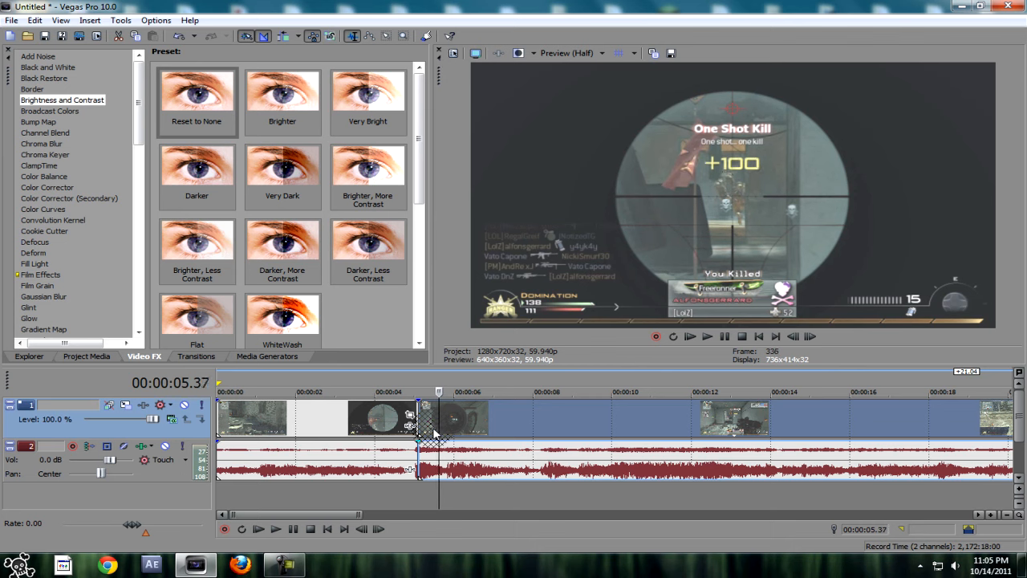
key(space)
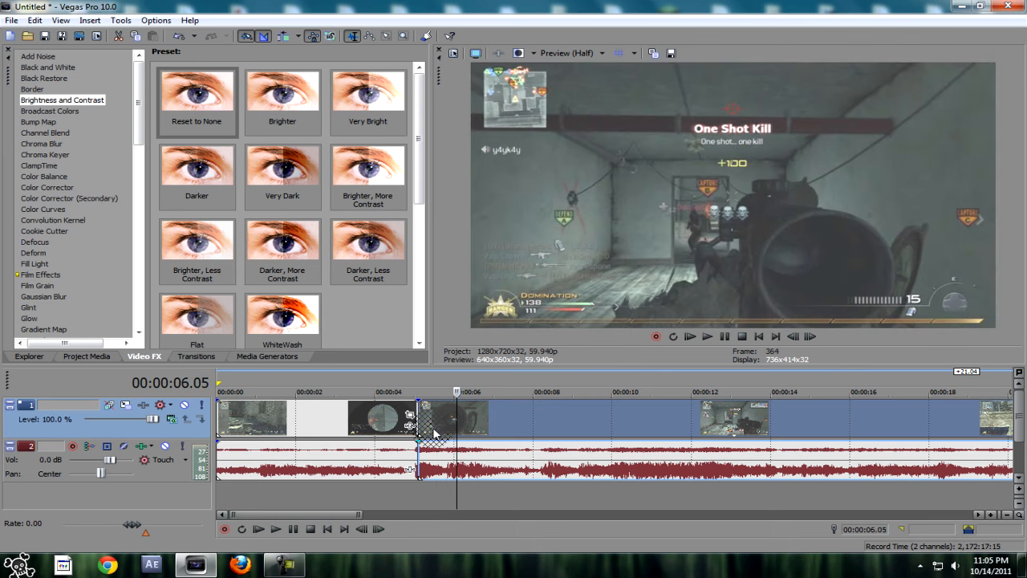
key(Left)
key(Left)
key(Left)
key(Left)
key(Left)
key(Left)
key(Left)
key(Left)
key(Left)
key(Left)
key(Left)
key(Left)
key(Right)
key(Right)
key(Right)
key(Right)
key(Right)
key(Right)
key(Left)
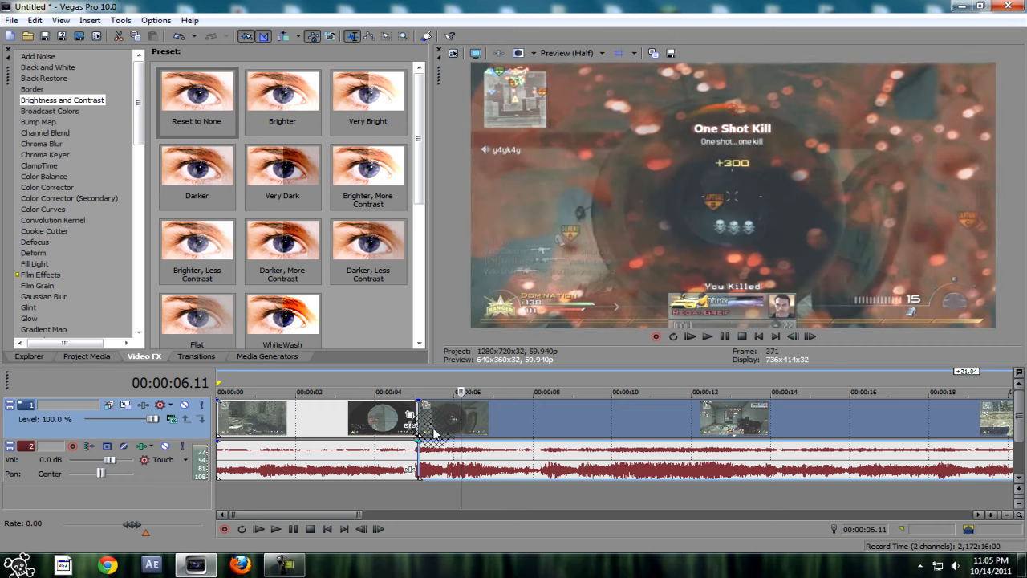
key(Right)
key(Right)
key(s)
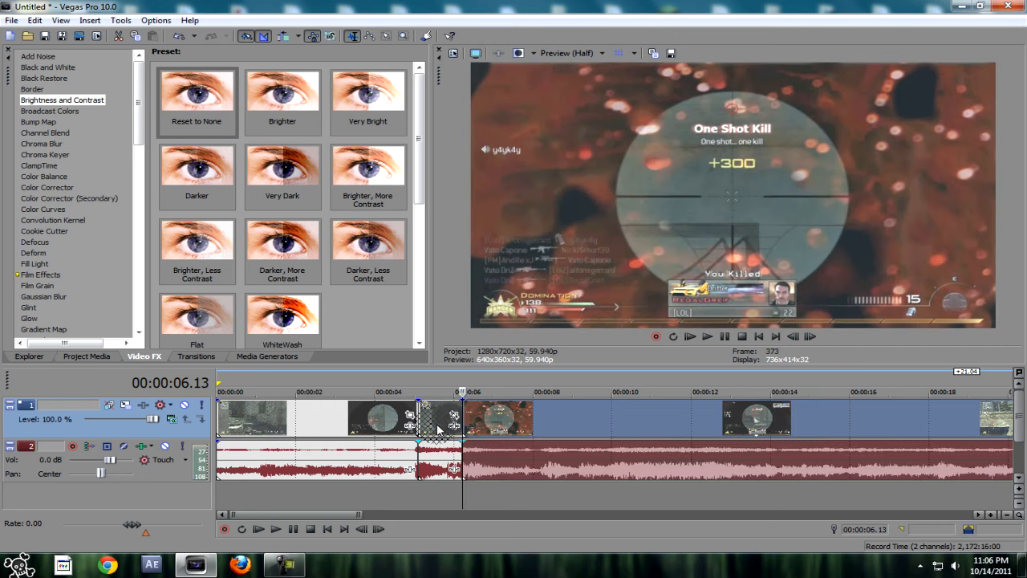
Step: Move the last clip segment to start at about 7 seconds, leaving a gap after the short middle segment
drag(506, 425, 543, 425)
mouse_move(440, 428)
mouse_down()
mouse_move(451, 428)
mouse_move(438, 424)
mouse_up()
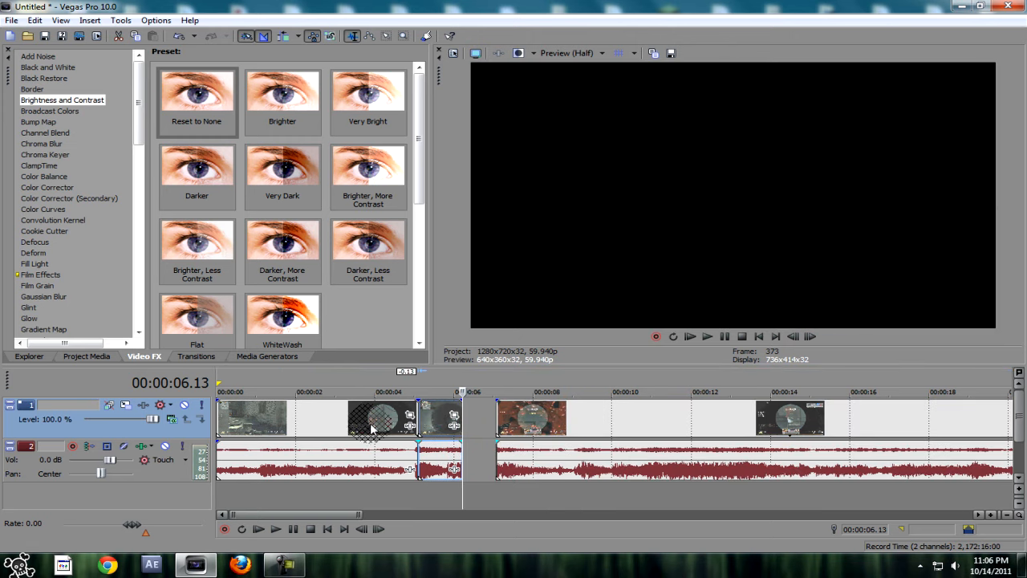
click(370, 428)
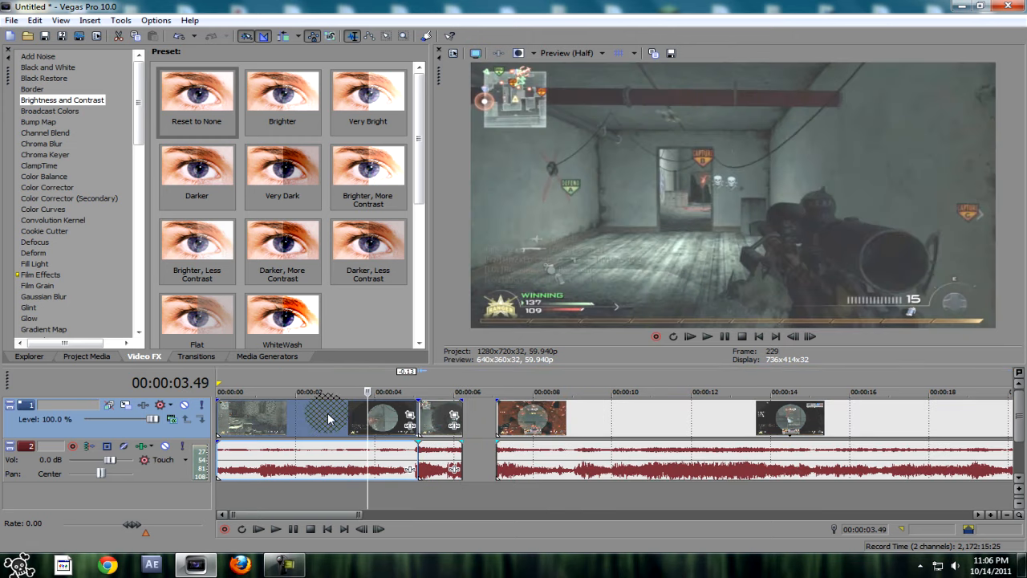
click(419, 419)
Step: Copy the short middle segment containing the One Shot Kill
click(440, 418)
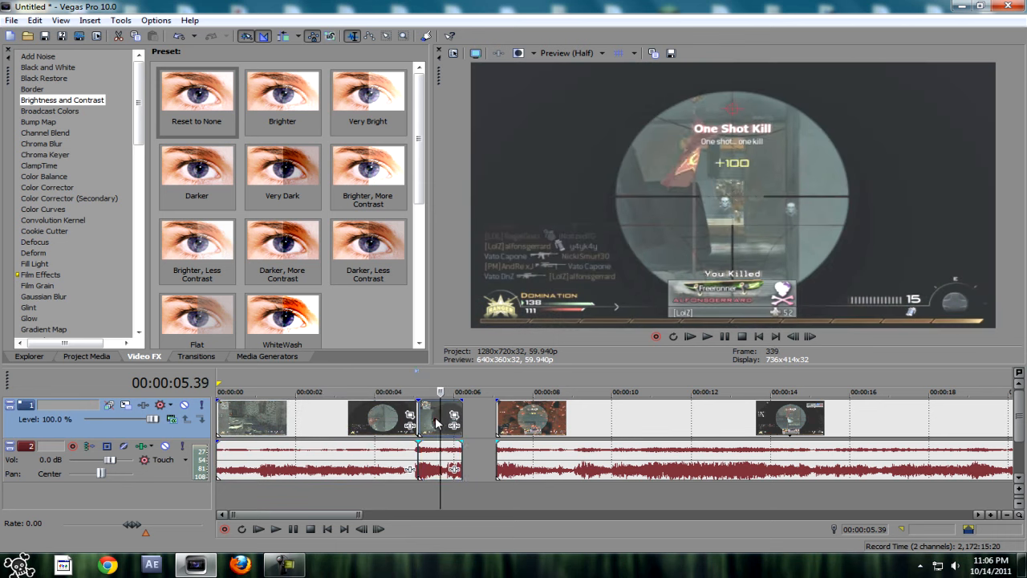
key(ctrl+c)
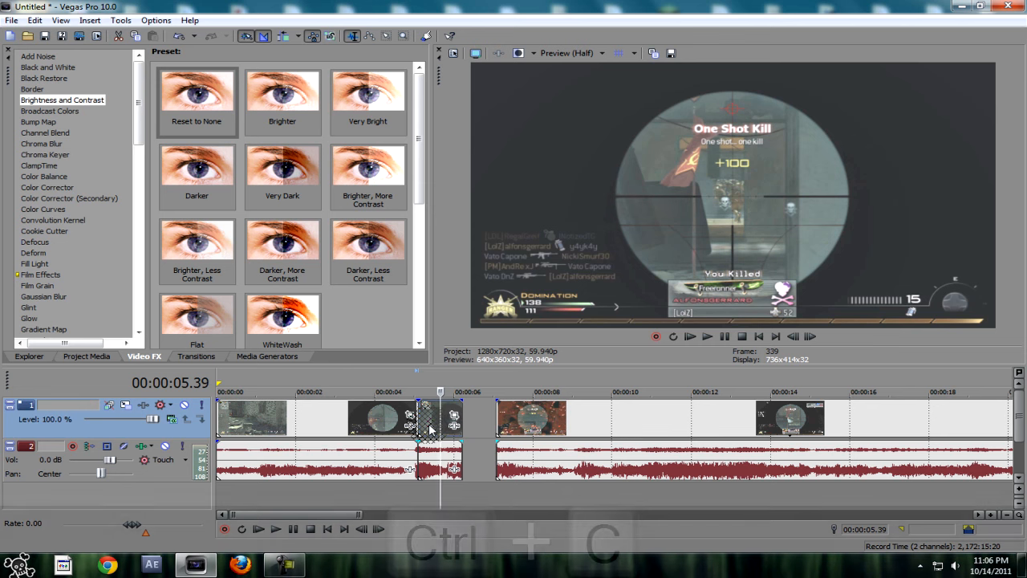
right_click(432, 427)
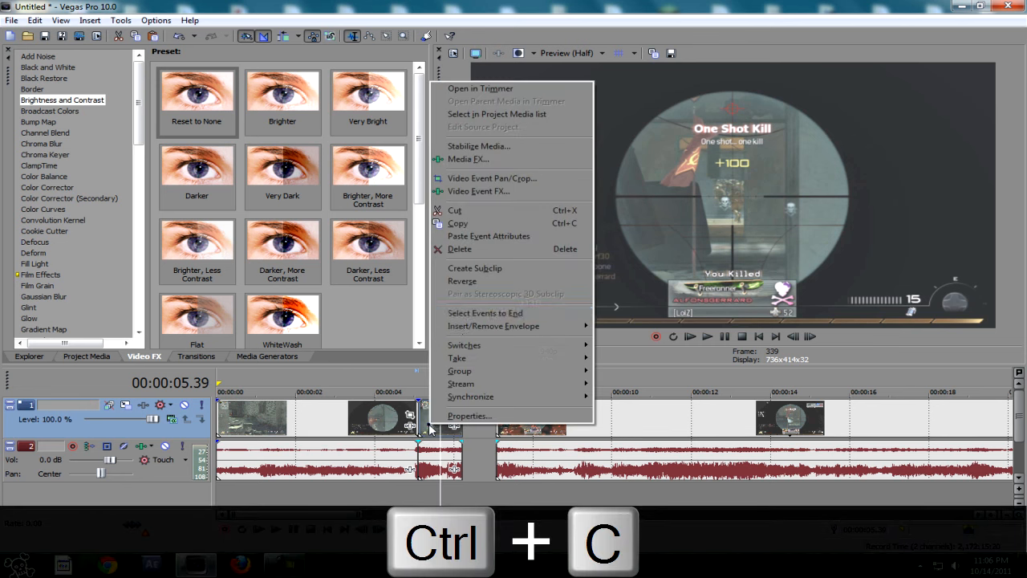
click(457, 223)
Step: Insert three empty video tracks above the gameplay video track
right_click(482, 498)
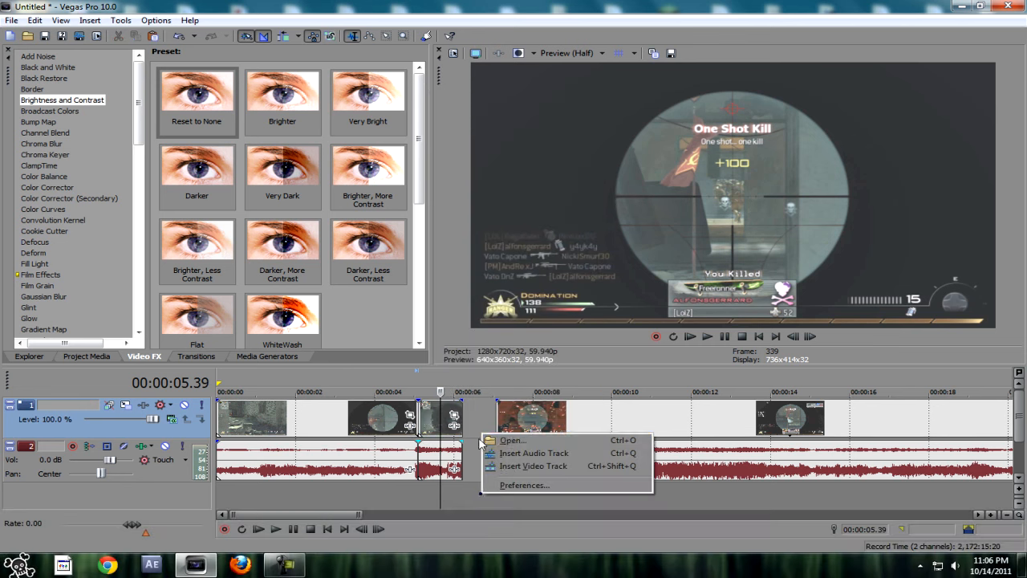
click(534, 465)
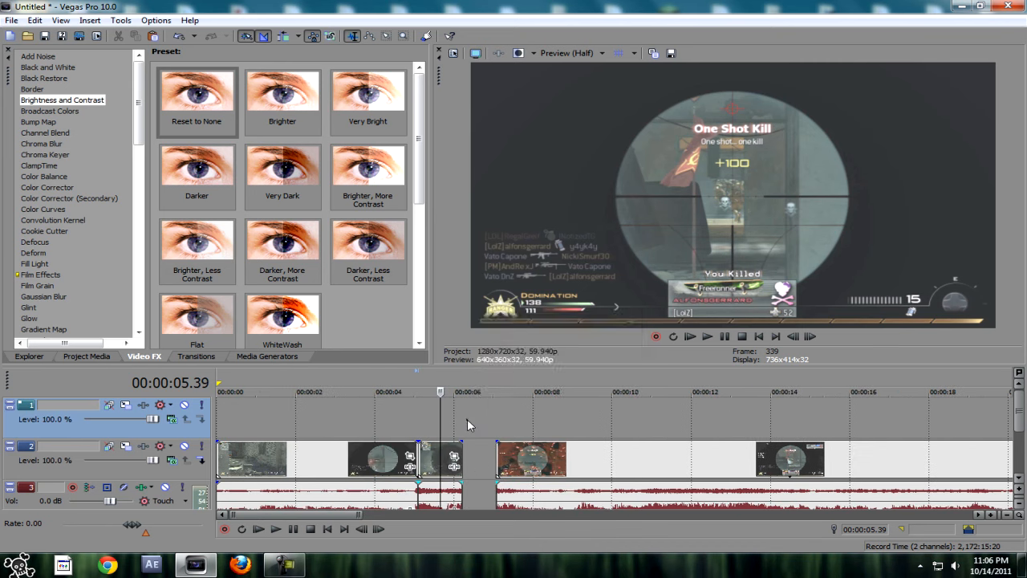
right_click(470, 419)
click(514, 304)
right_click(470, 447)
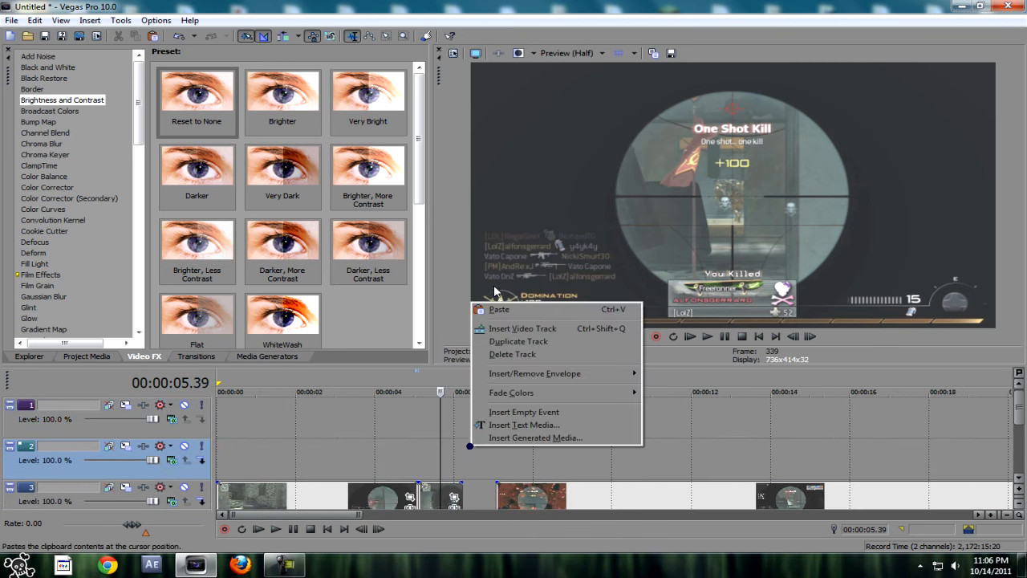
click(497, 328)
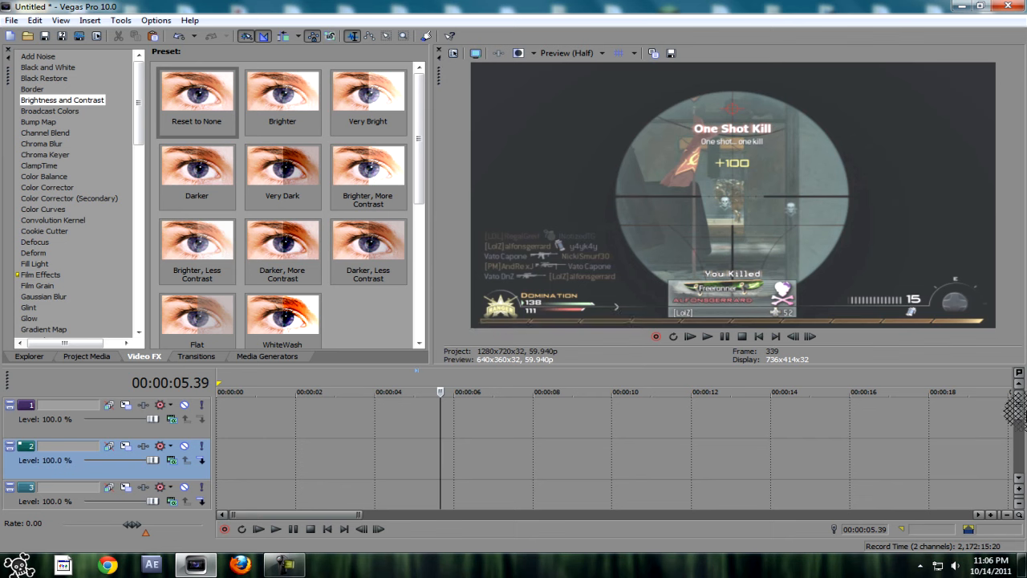
Step: Move the video of the short middle segment up onto the empty track directly above, keeping its time position
scroll(1015, 409, down, 2)
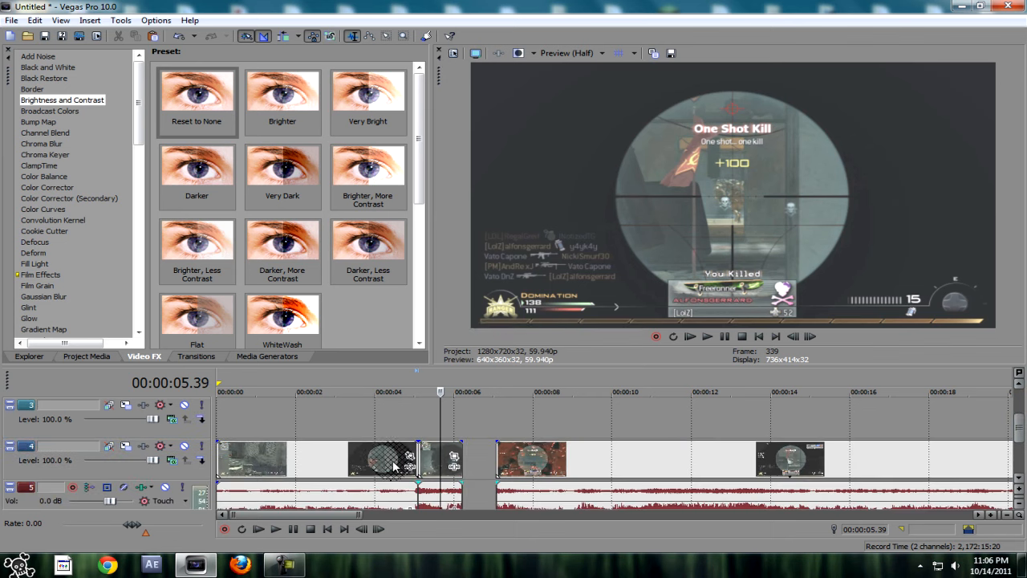
drag(424, 458, 425, 417)
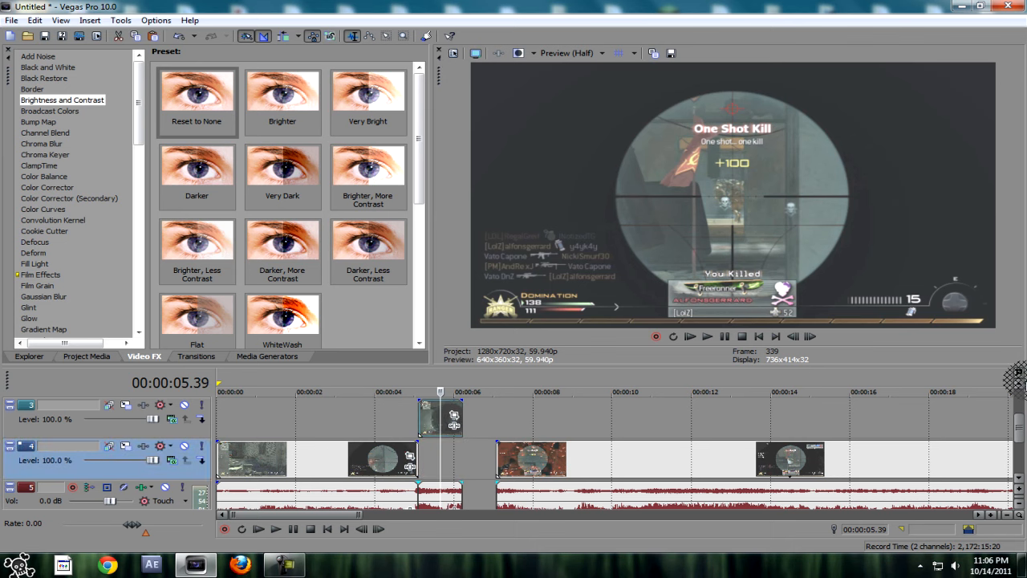
Step: Paste a copy of the kill segment onto each of video tracks 1 and 2, aligned with the start of the segment on track 3
scroll(1017, 411, up, 1)
scroll(1018, 412, up, 1)
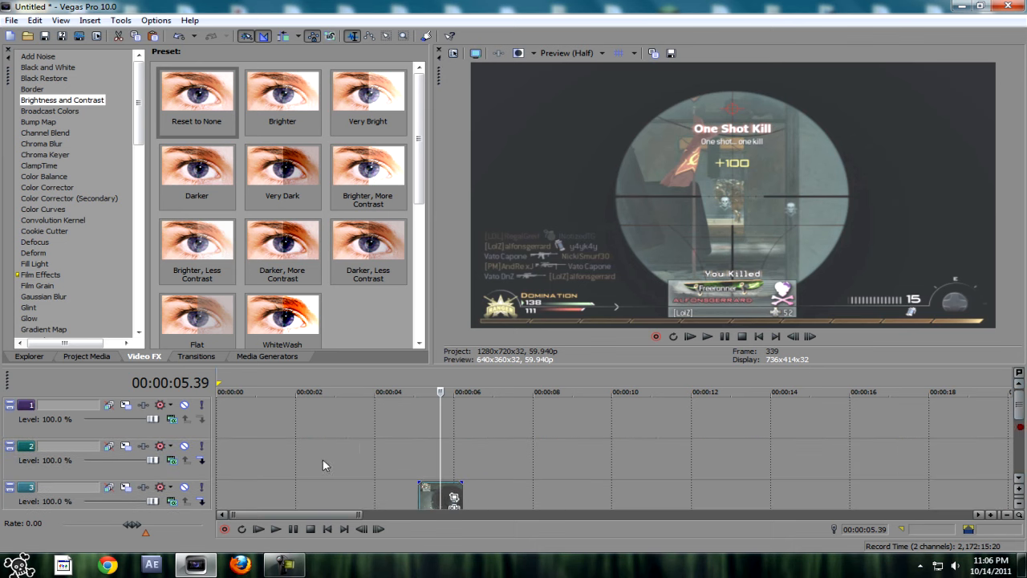
click(416, 419)
key(ctrl+v)
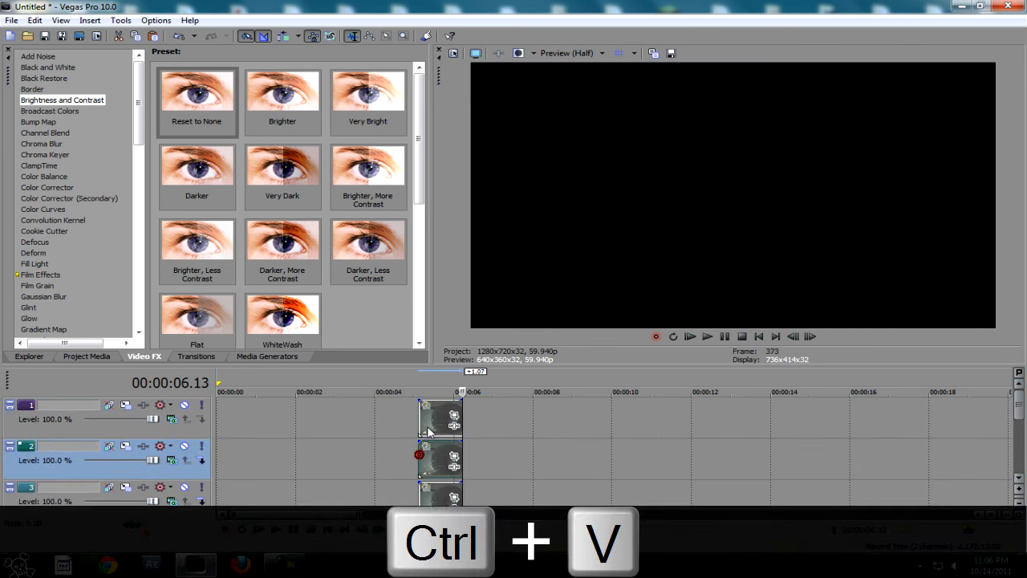
click(428, 432)
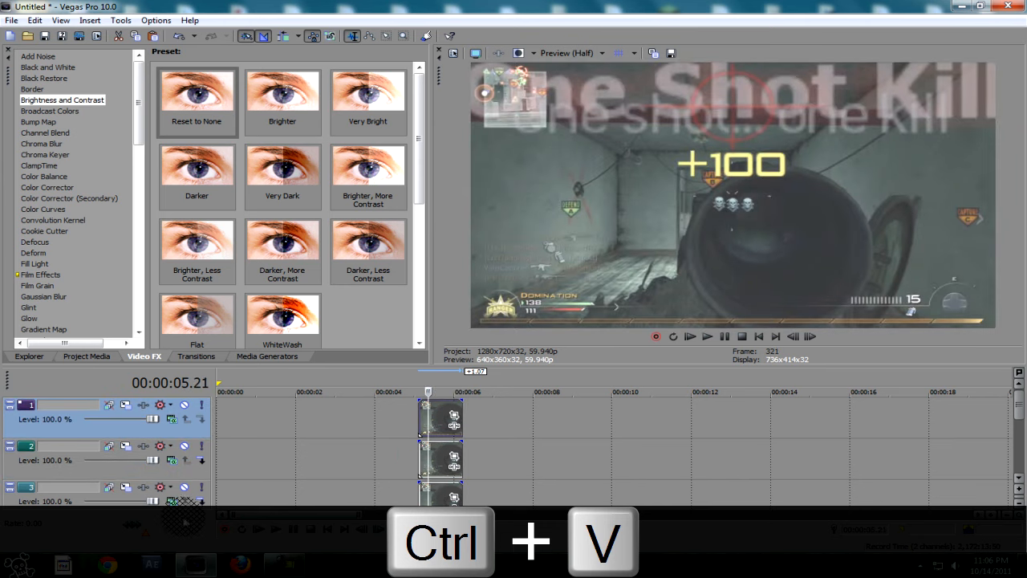
Step: Change the compositing mode of video tracks 3, 2 and 1 to a brightening blend so the stacked copies mix together
click(169, 489)
click(207, 396)
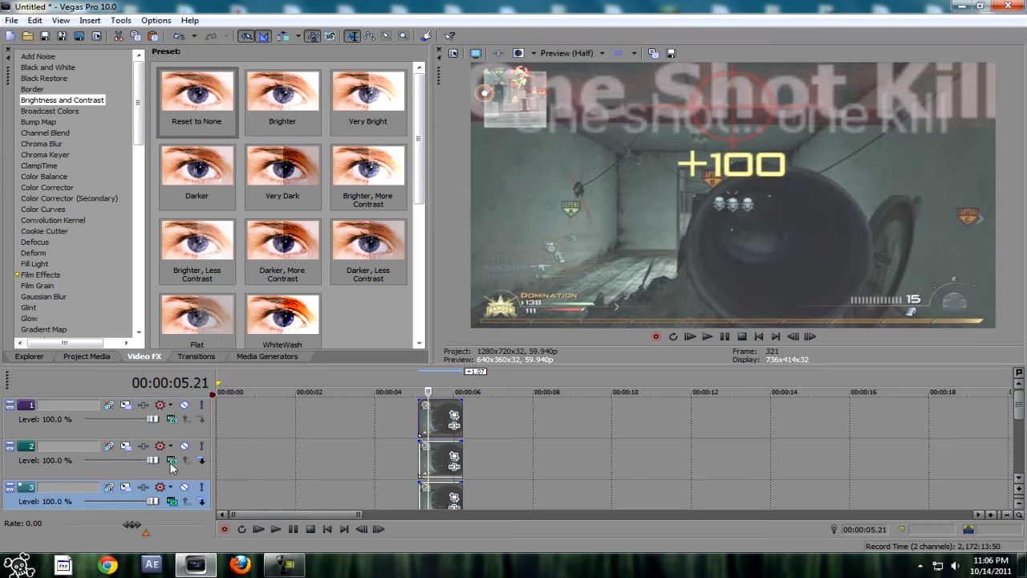
click(170, 447)
click(203, 370)
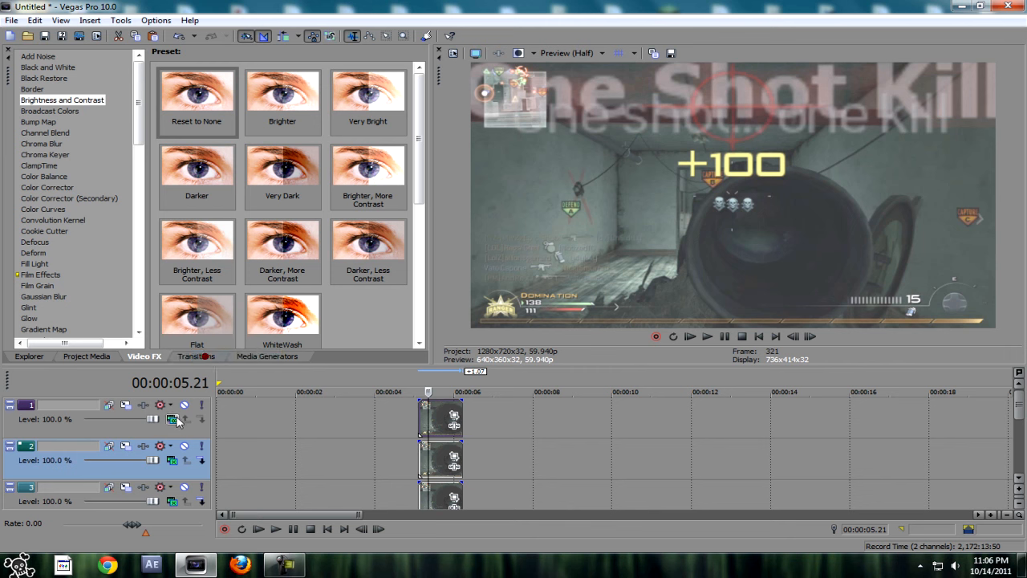
click(166, 411)
click(203, 329)
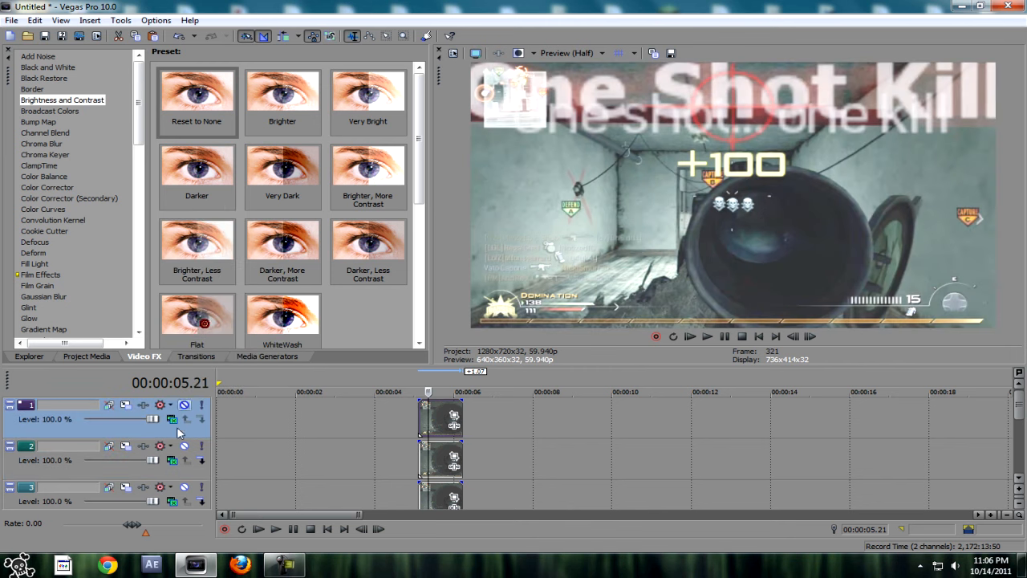
click(168, 419)
click(201, 314)
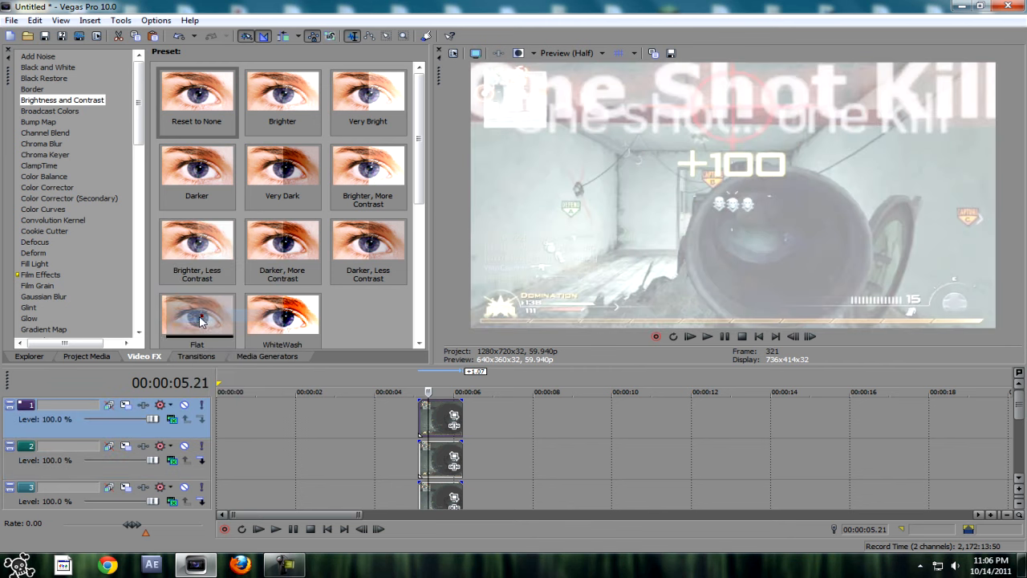
Step: Apply the Channel Blend effect with the Red Only preset to the segment on track 1
click(73, 111)
click(64, 133)
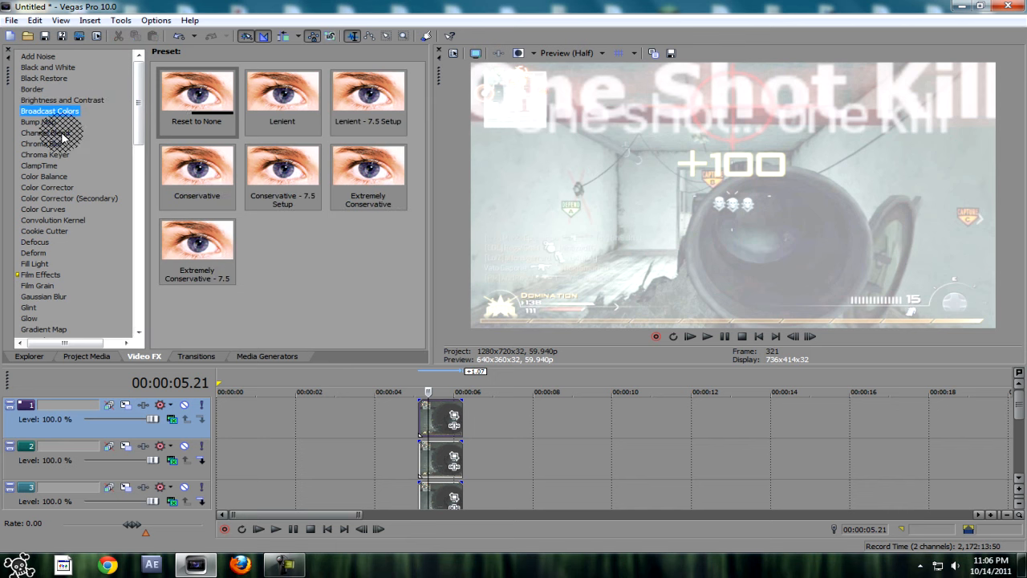
drag(271, 183, 443, 416)
click(634, 99)
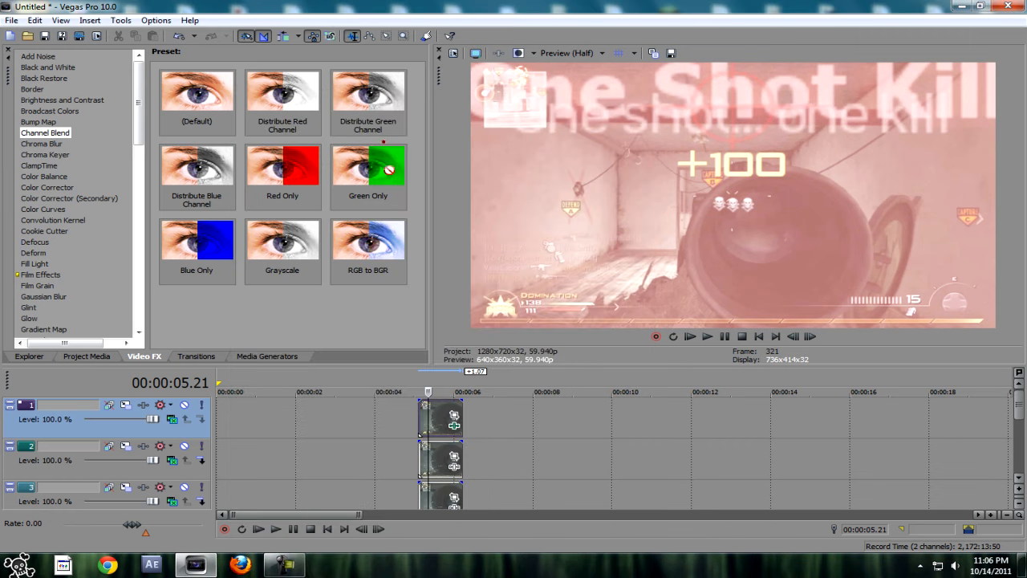
Step: Apply the Channel Blend preset Green Only to the segment on track 2 and Blue Only to the one on track 3
drag(449, 468, 450, 468)
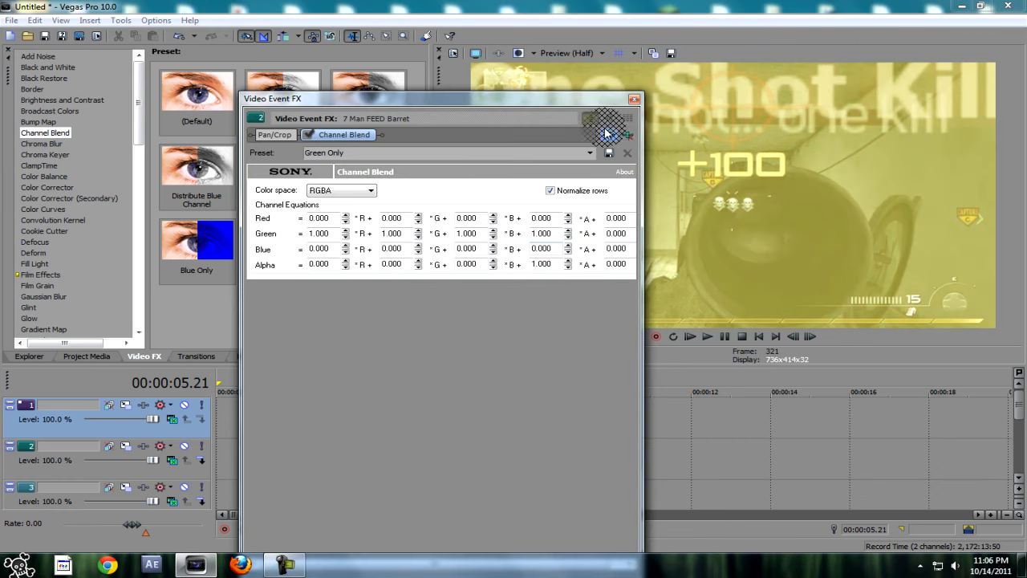
click(638, 95)
drag(180, 275, 324, 364)
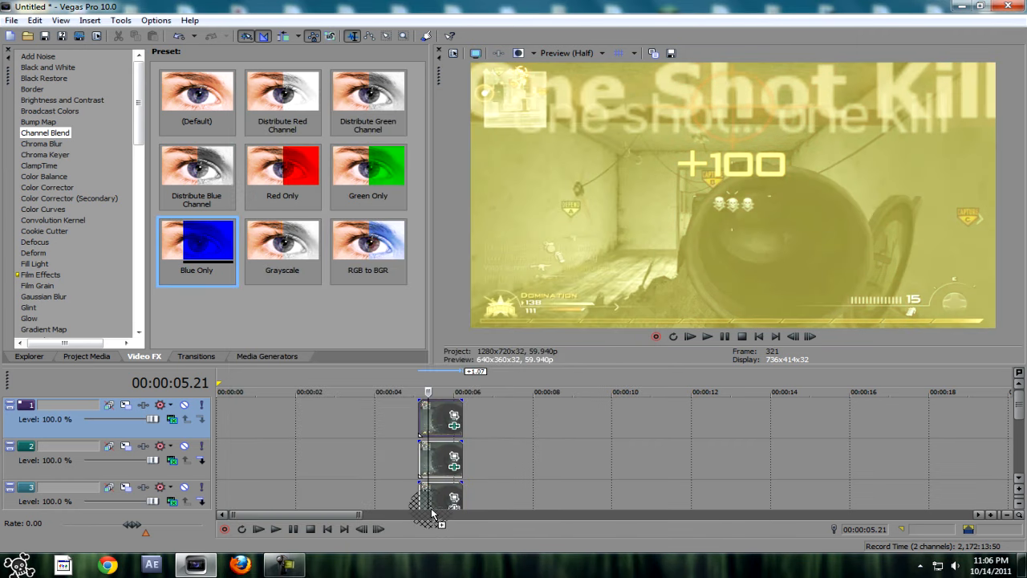
drag(432, 499, 422, 477)
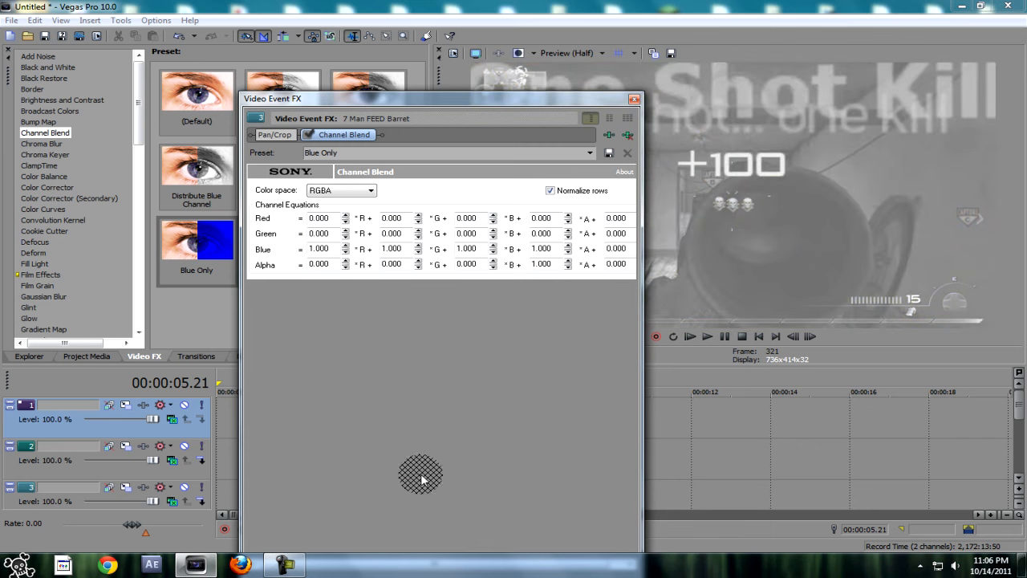
click(638, 97)
Step: Crop the track 1 segment slightly around its centre to about 1,213 × 682 in Event Pan/Crop
click(423, 447)
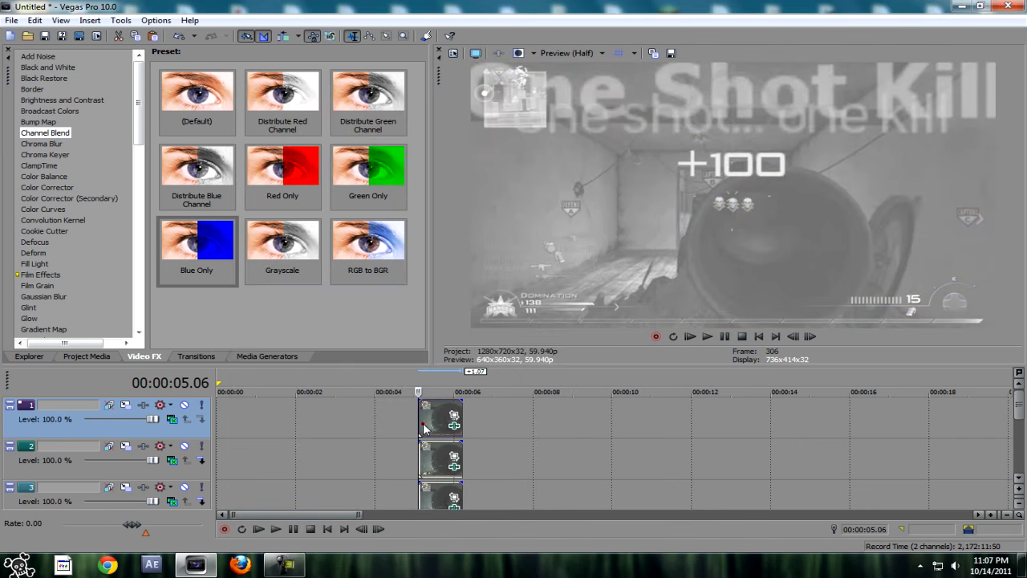
click(424, 427)
mouse_move(1017, 411)
mouse_down()
mouse_move(1014, 453)
mouse_move(1005, 414)
mouse_up()
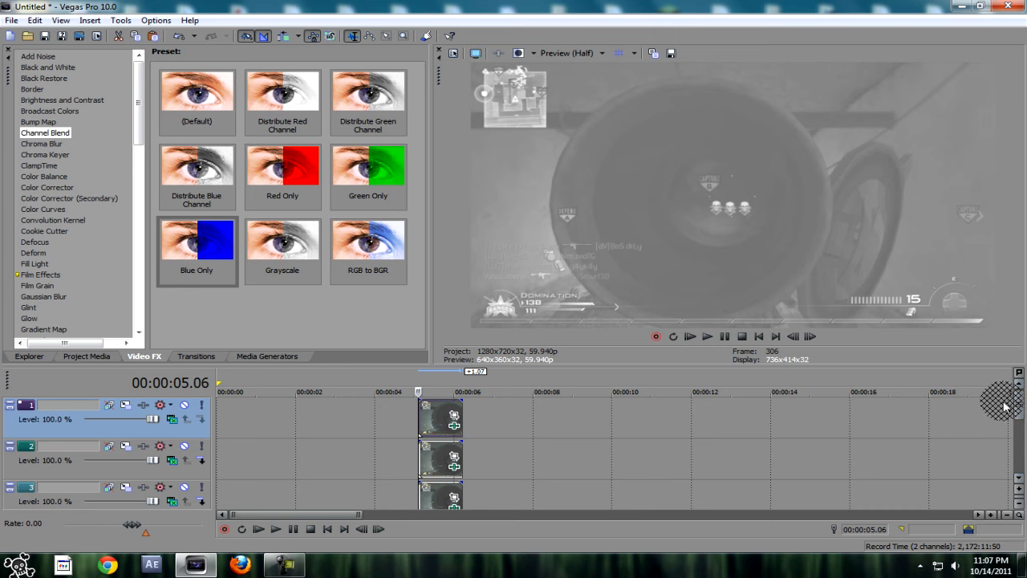
click(455, 418)
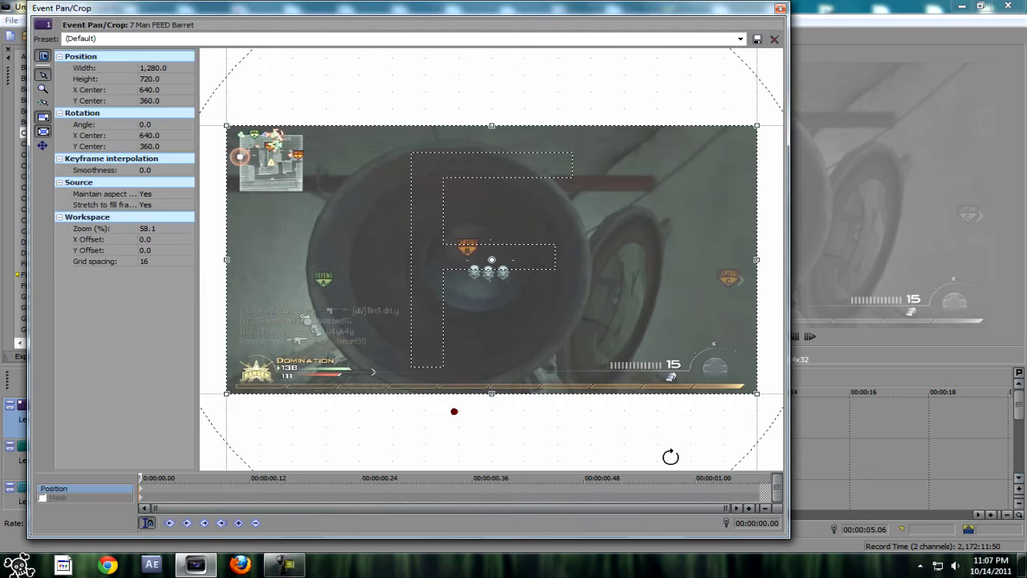
click(752, 393)
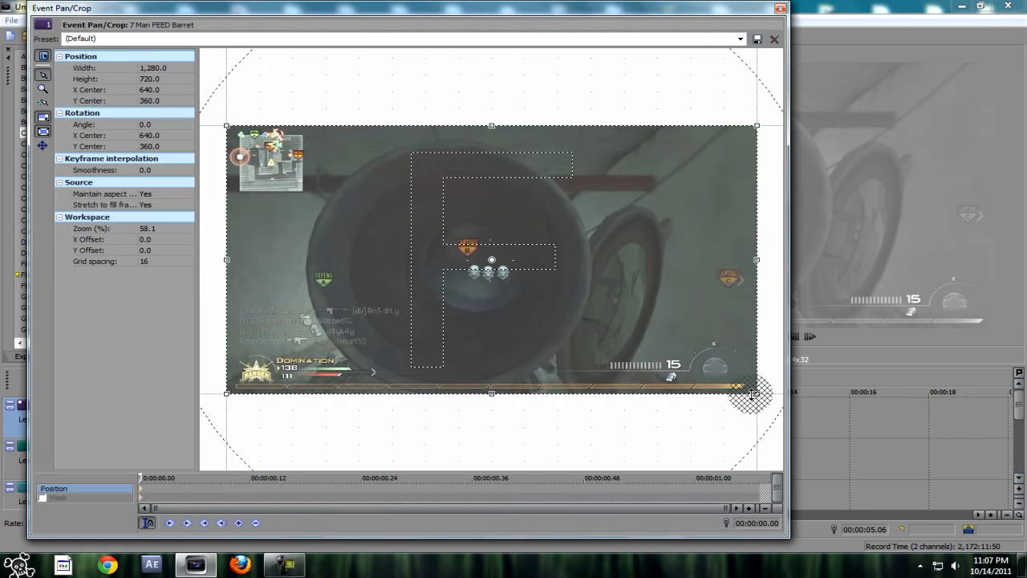
drag(756, 393, 744, 387)
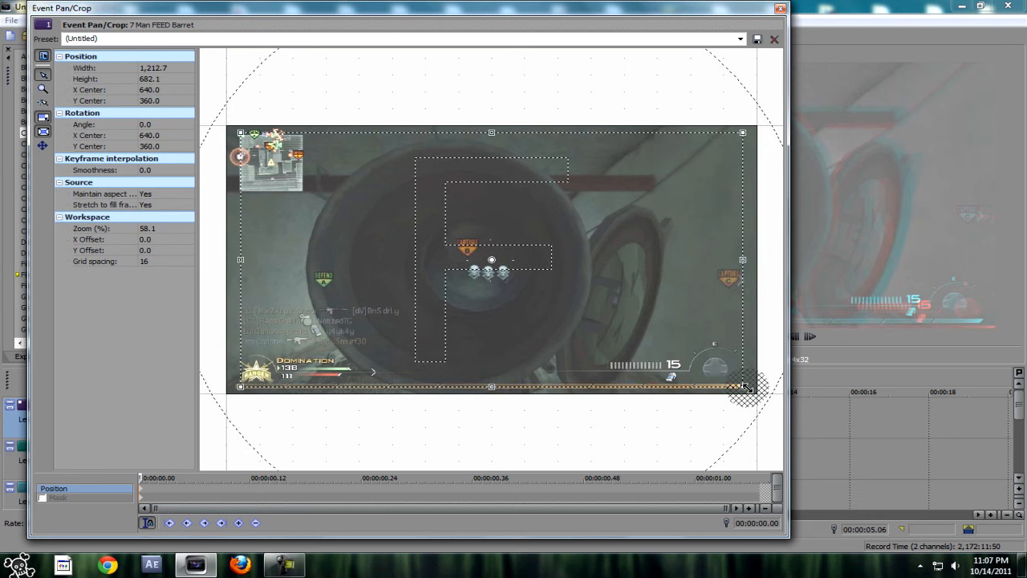
click(781, 8)
Step: Crop the track 2 segment around its centre to about 1,237 × 696 in Event Pan/Crop
click(455, 456)
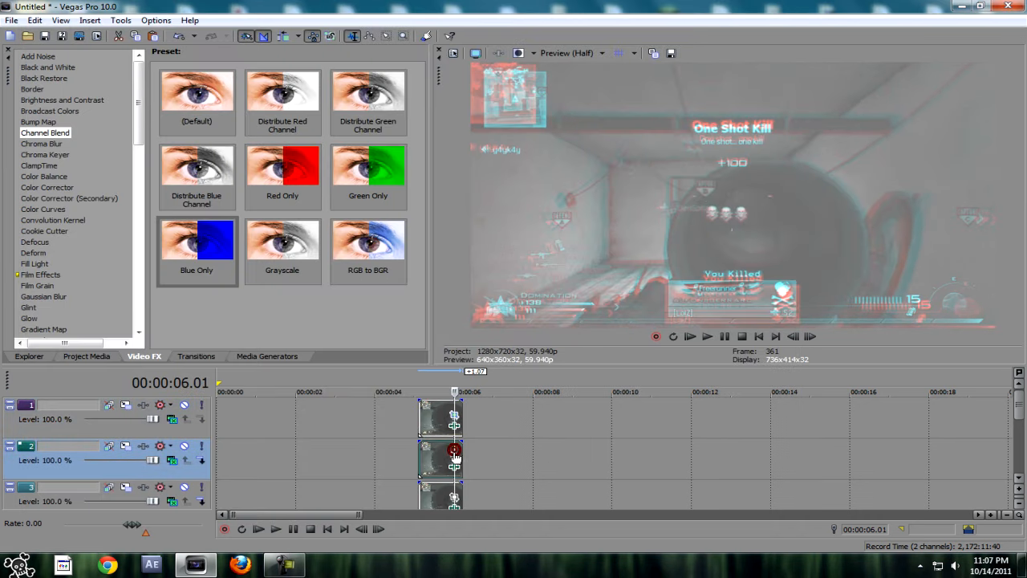
click(425, 454)
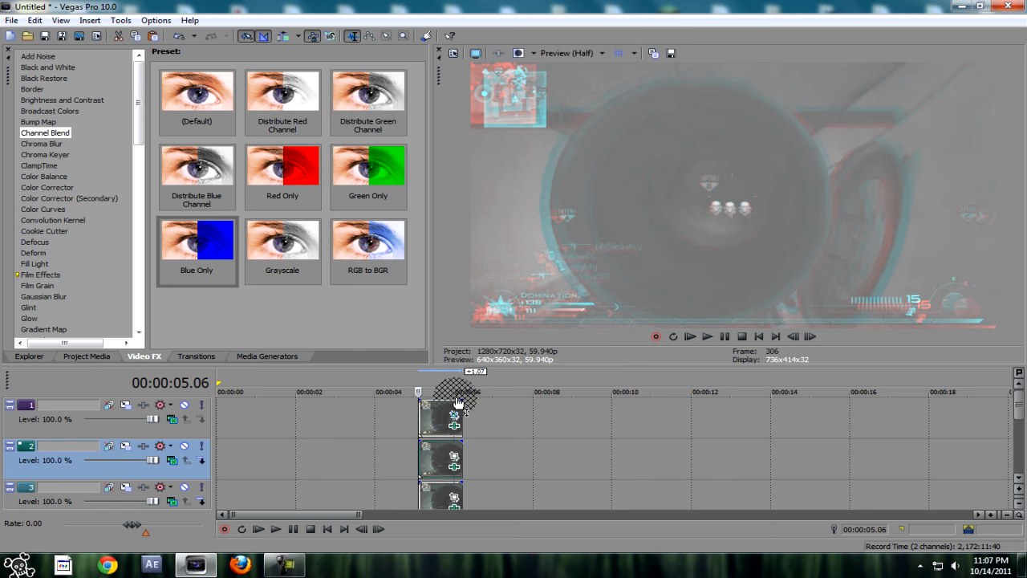
click(454, 417)
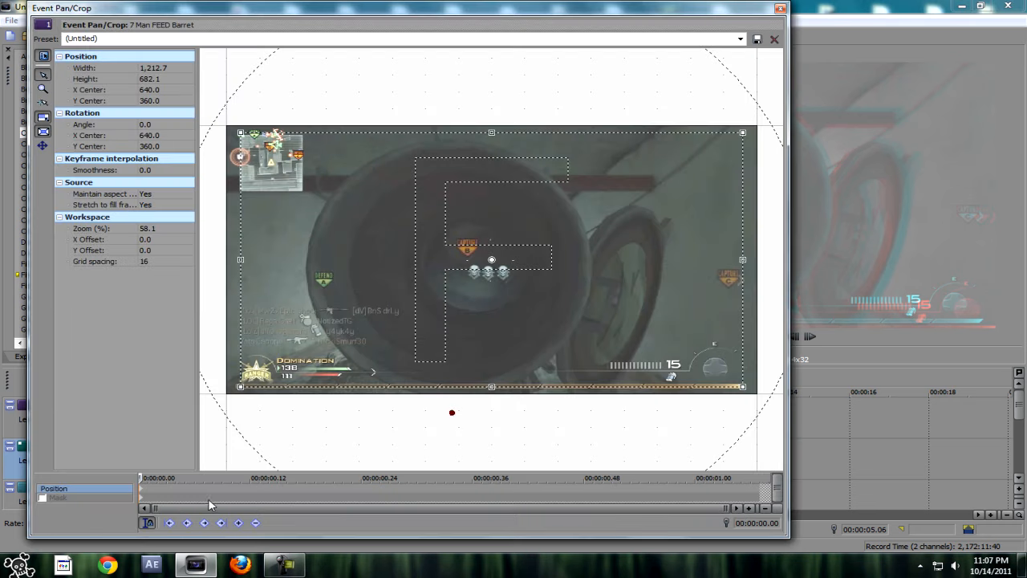
click(778, 9)
click(454, 452)
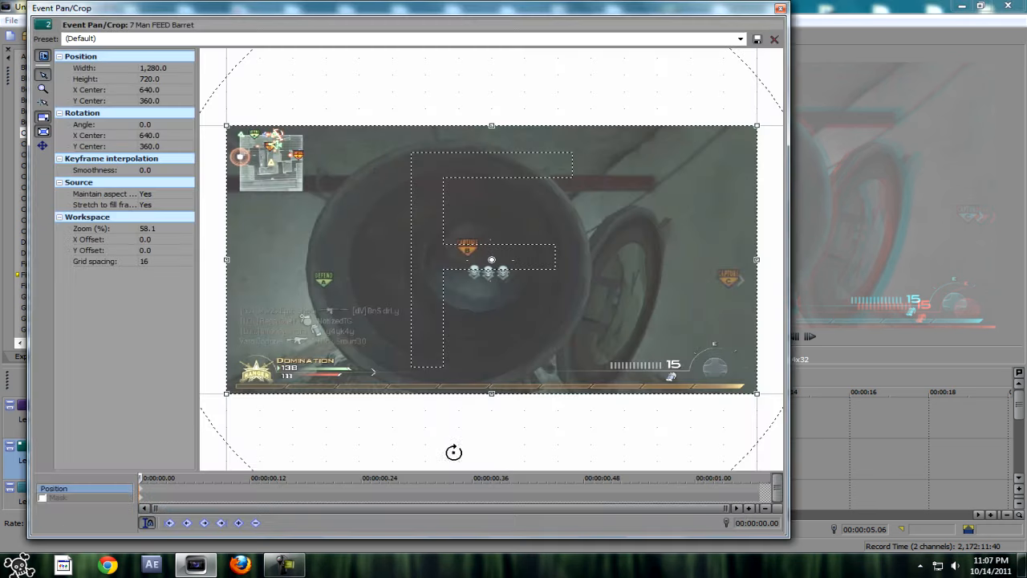
drag(757, 393, 749, 388)
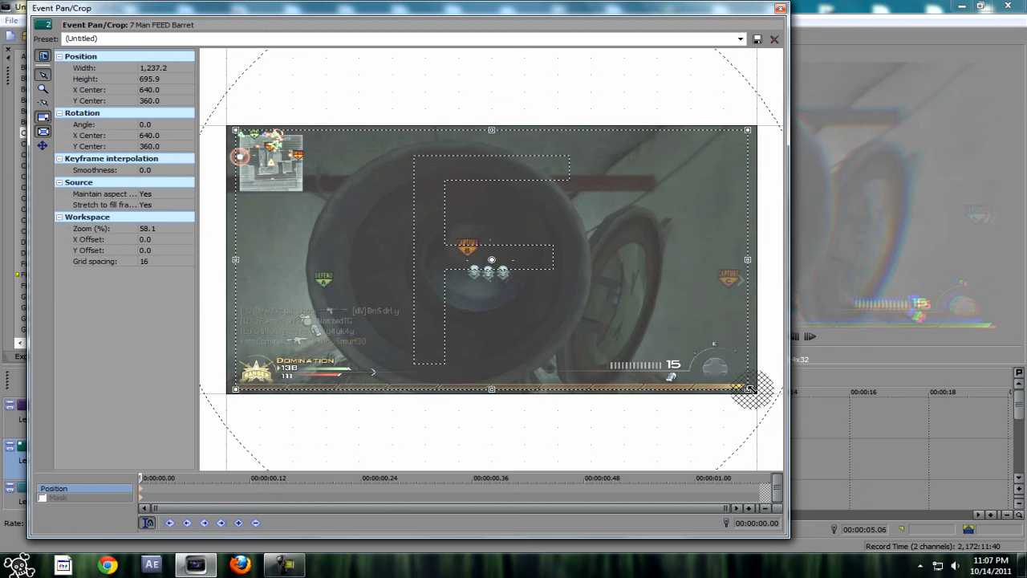
click(779, 8)
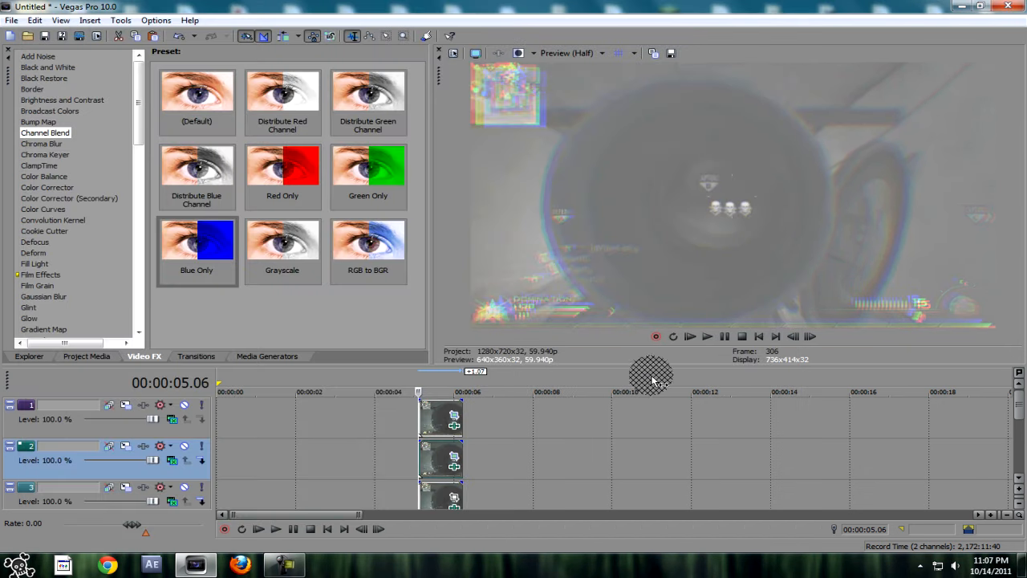
Step: Crop the track 3 segment around its centre to about 1,256 × 706 in Event Pan/Crop
click(454, 496)
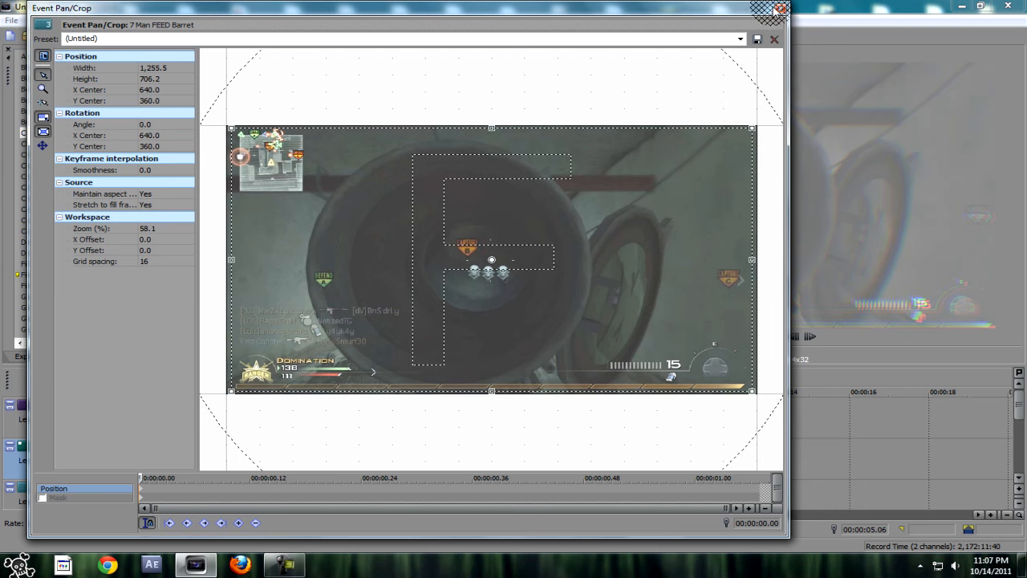
click(779, 9)
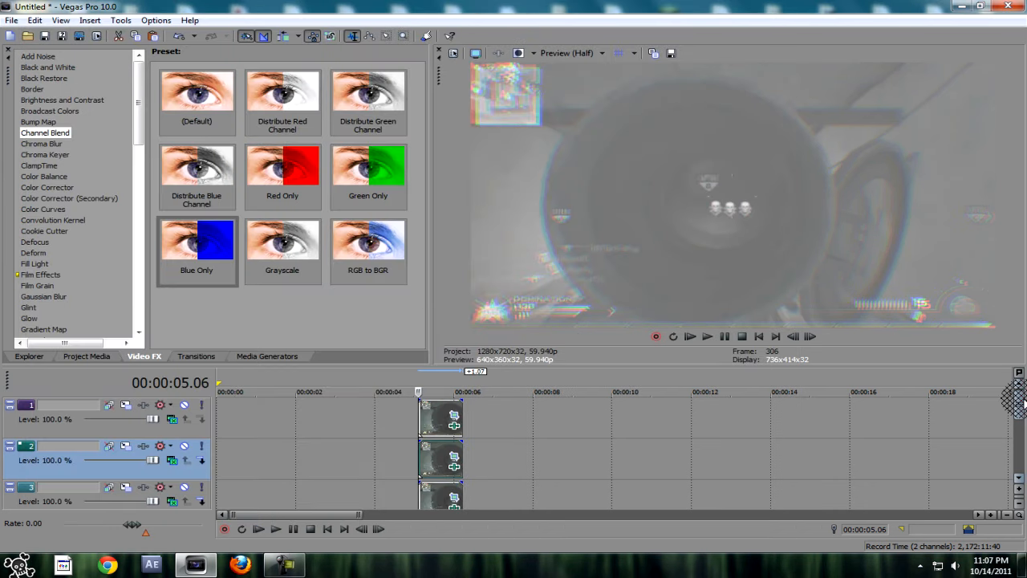
mouse_move(1021, 410)
mouse_down()
mouse_move(1022, 429)
mouse_move(1021, 416)
mouse_up()
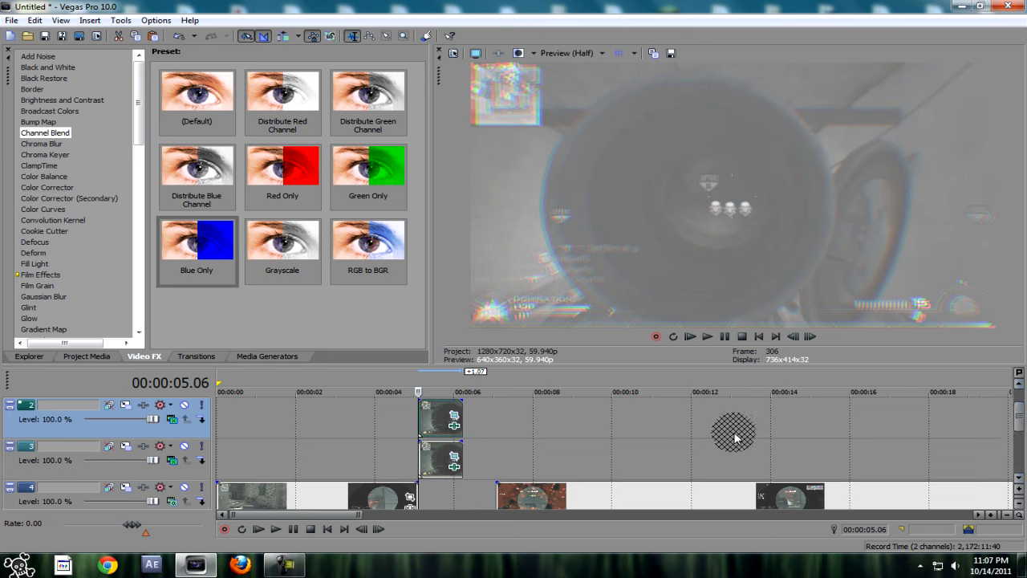
click(419, 450)
drag(1022, 425, 1020, 416)
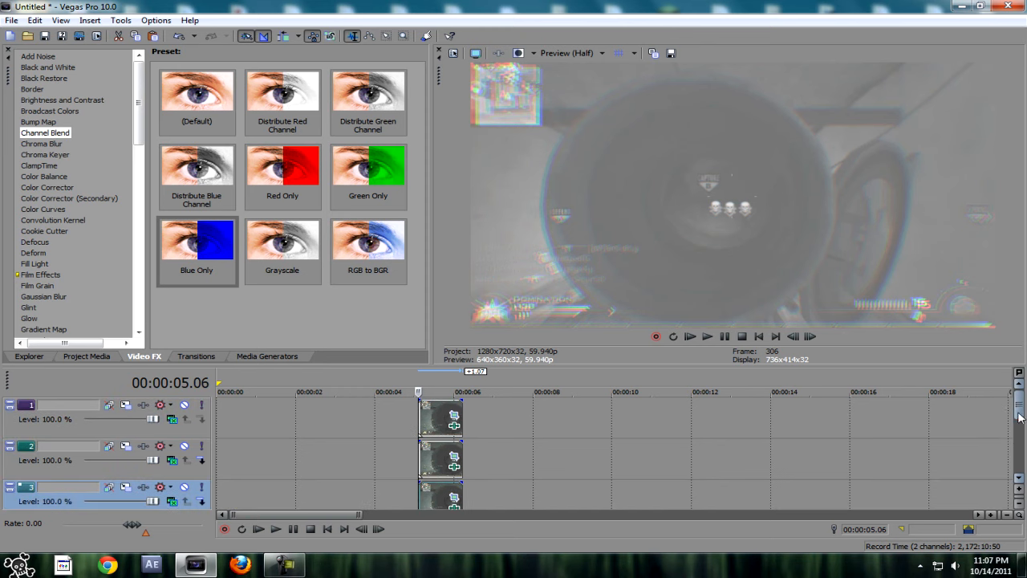
Step: Apply the Color Curves effect with the RGBSPLIT1 preset to the segment on track 1
click(420, 416)
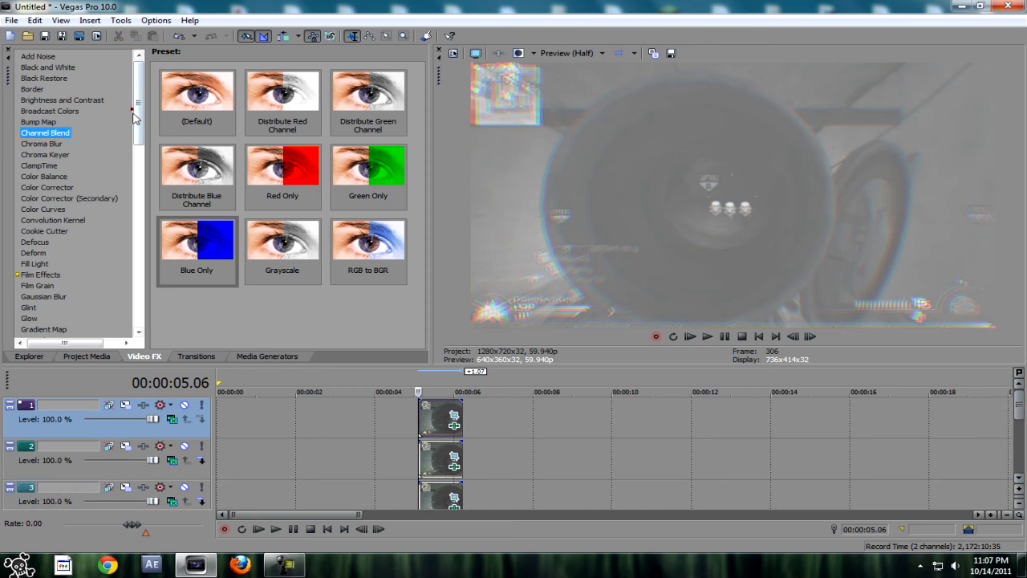
drag(138, 125, 138, 164)
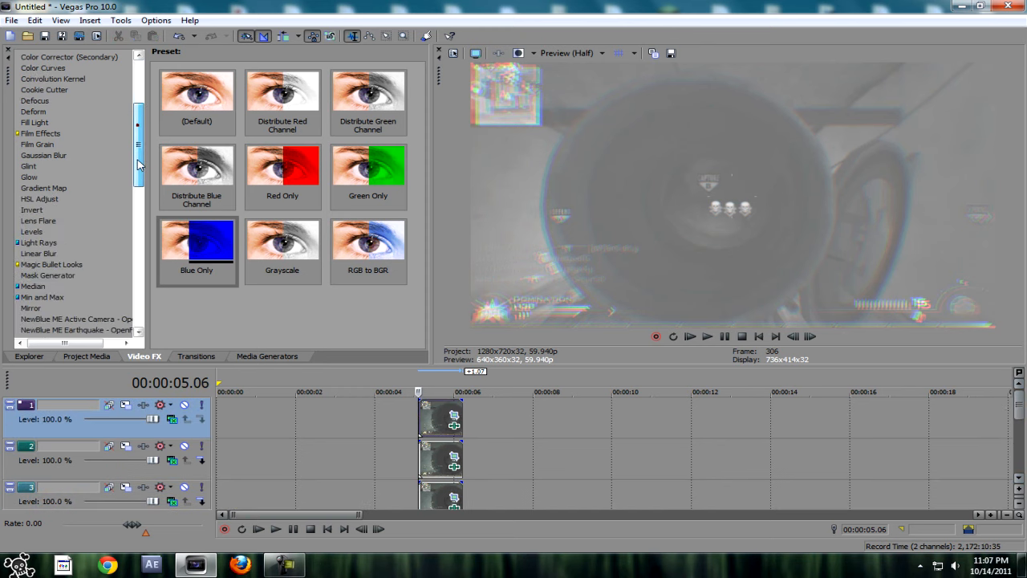
click(45, 68)
drag(416, 149, 401, 233)
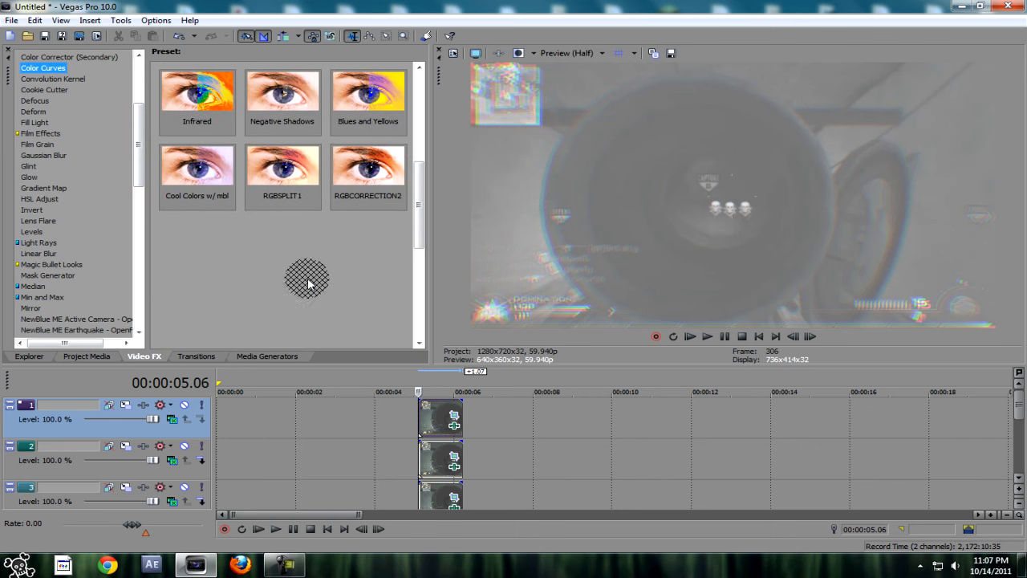
drag(283, 172, 453, 517)
drag(450, 431, 451, 430)
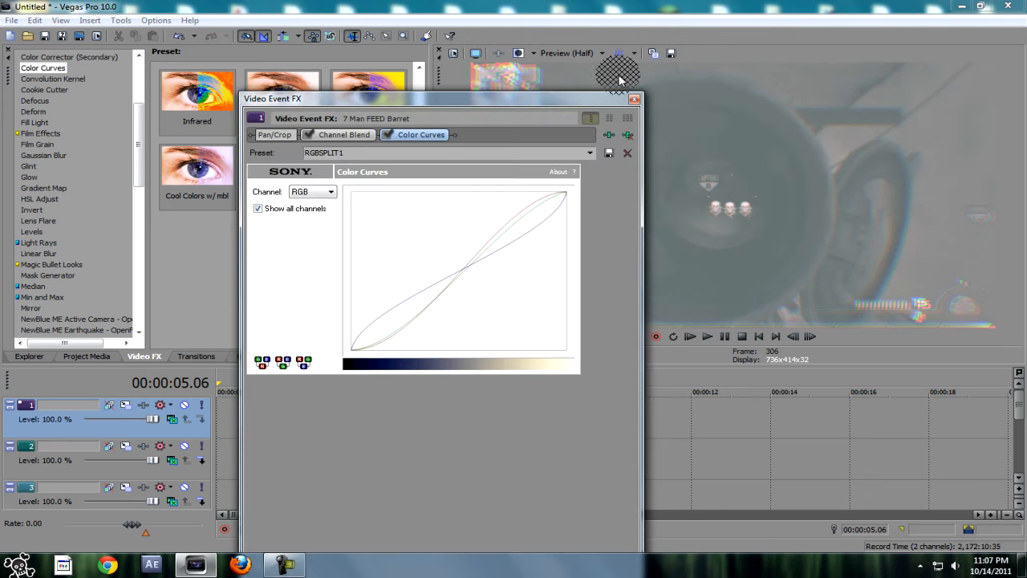
click(621, 108)
Step: Add the RGBSPLIT1 Color Curves preset to the segment on track 2
drag(282, 171, 295, 217)
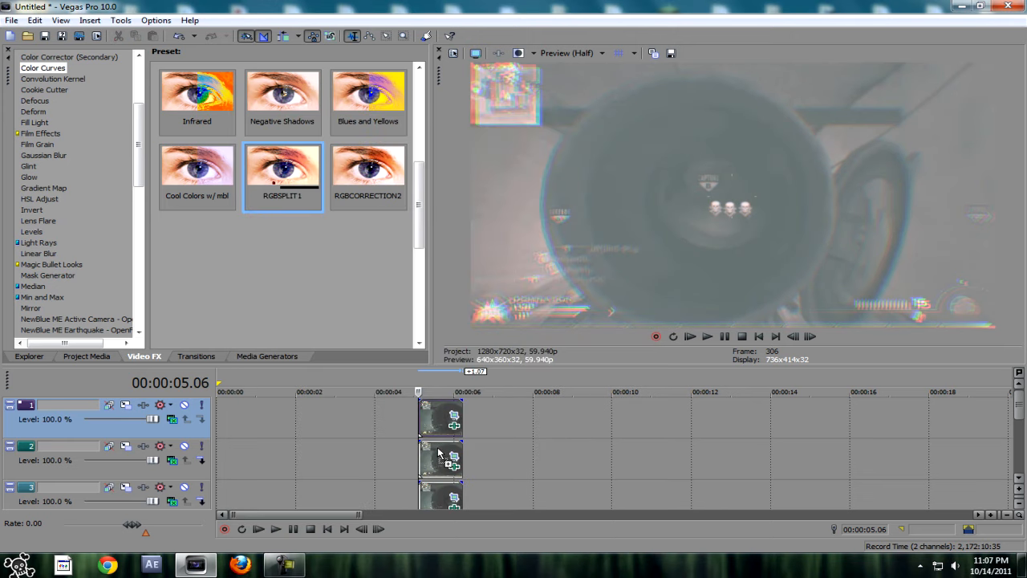
drag(438, 453, 439, 453)
click(626, 105)
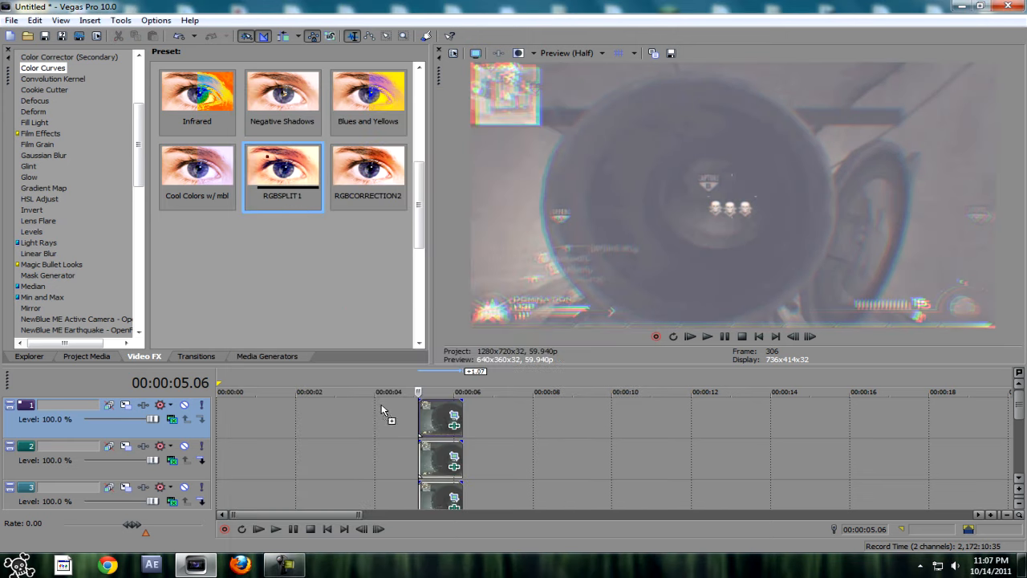
Step: Add the RGBSPLIT1 Color Curves preset to the segment on track 3 and review its red, green and blue curves
drag(434, 493, 434, 494)
click(297, 191)
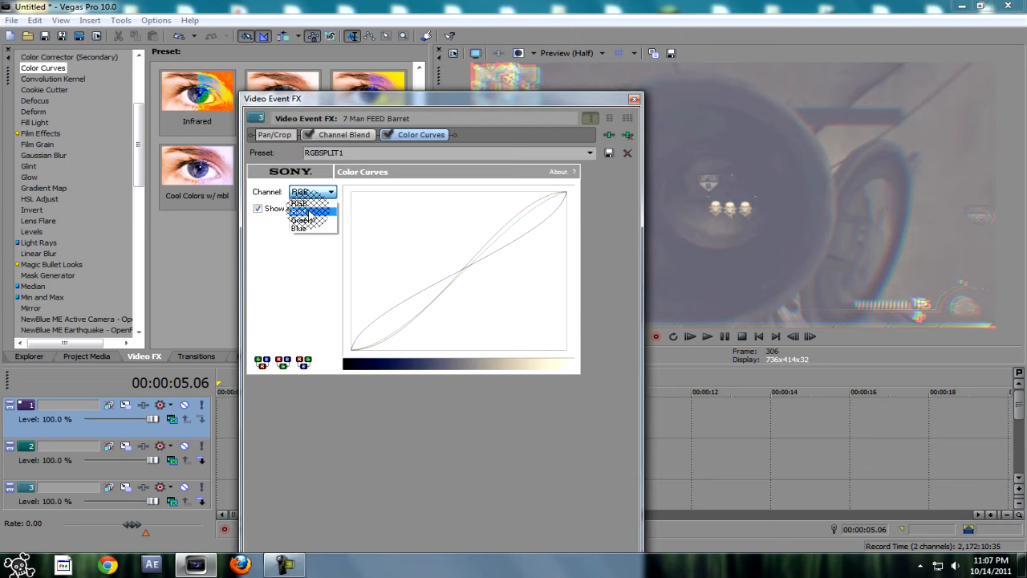
click(304, 211)
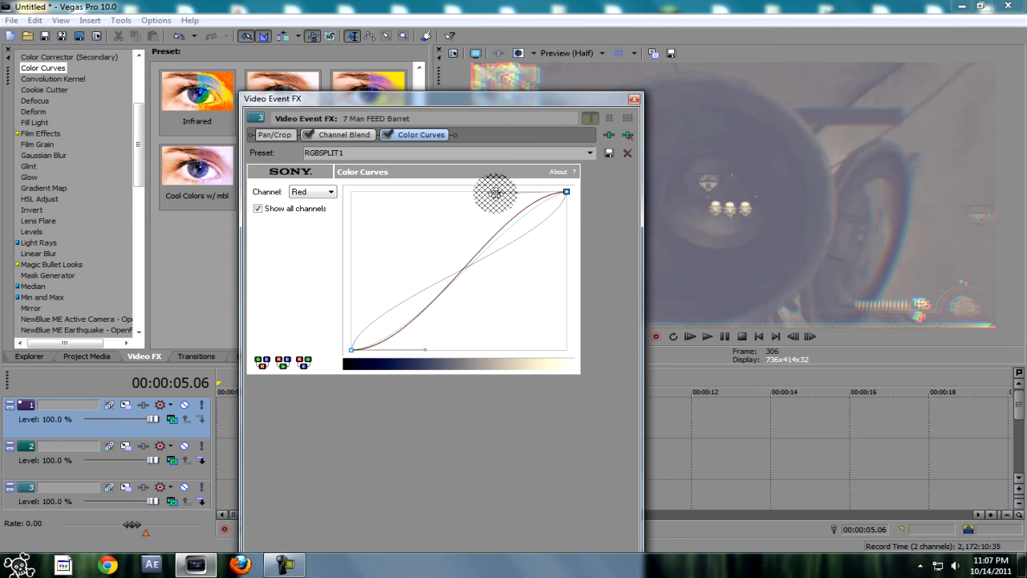
click(421, 345)
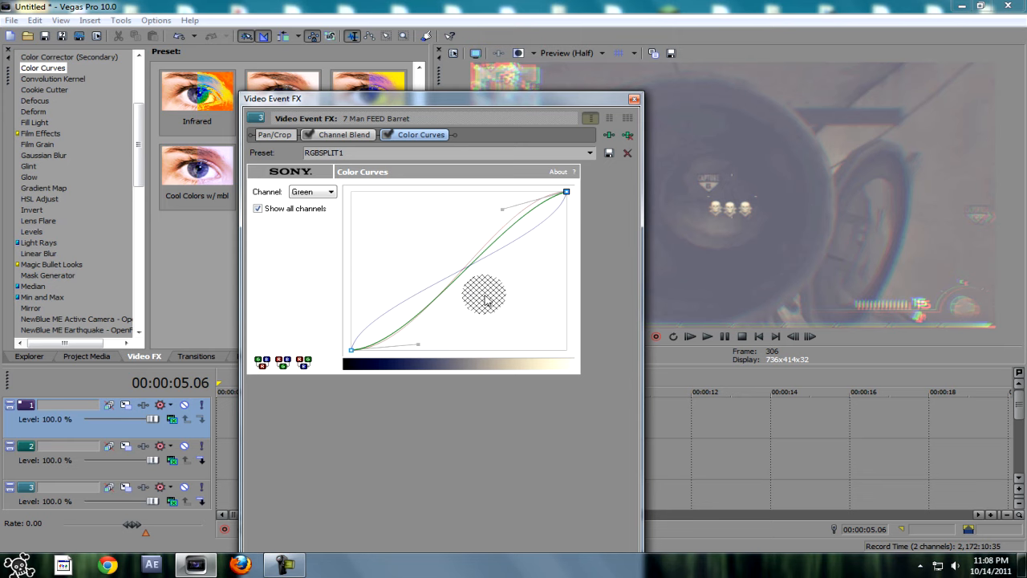
click(425, 345)
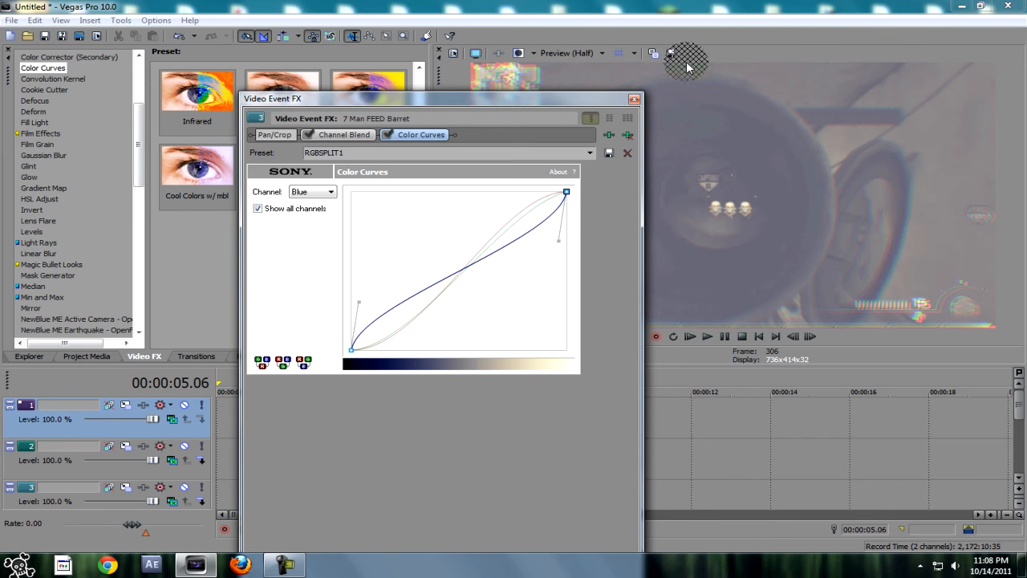
click(634, 98)
Step: Add a second Color Curves effect with the RGBCORRECTION2 preset to the segments on tracks 1, 2 and 3
drag(378, 187, 426, 408)
click(634, 98)
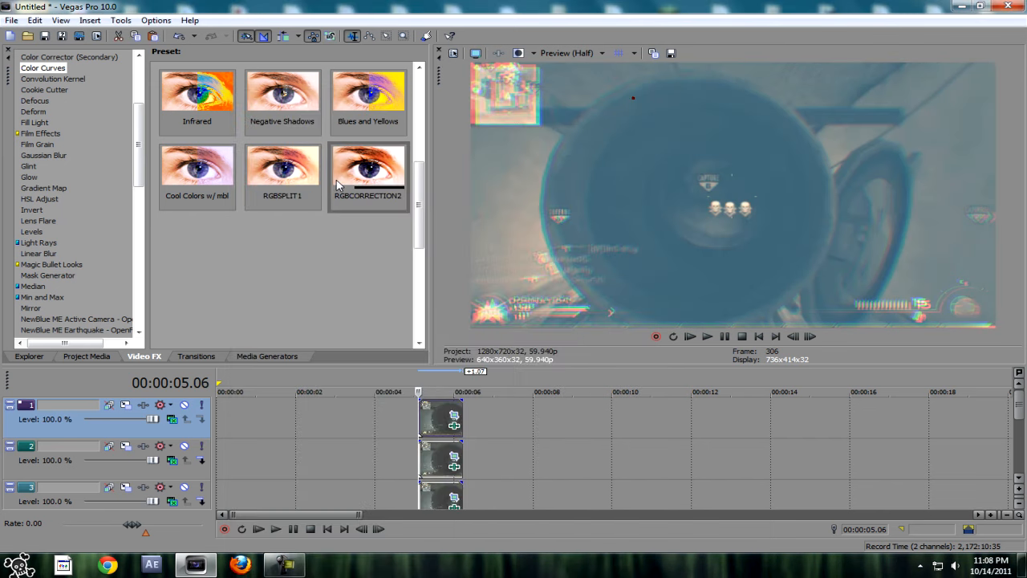
drag(430, 462, 431, 463)
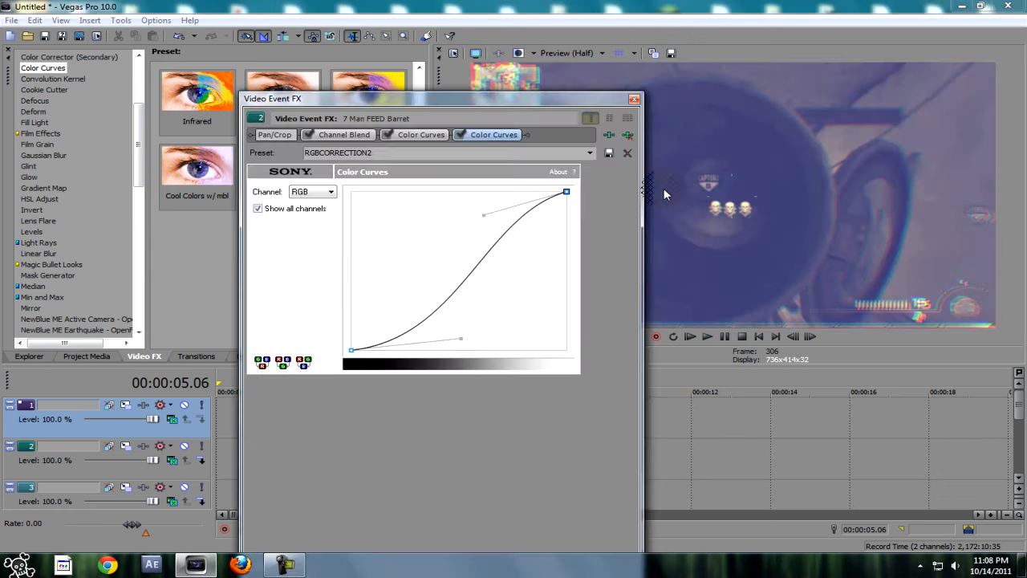
click(634, 98)
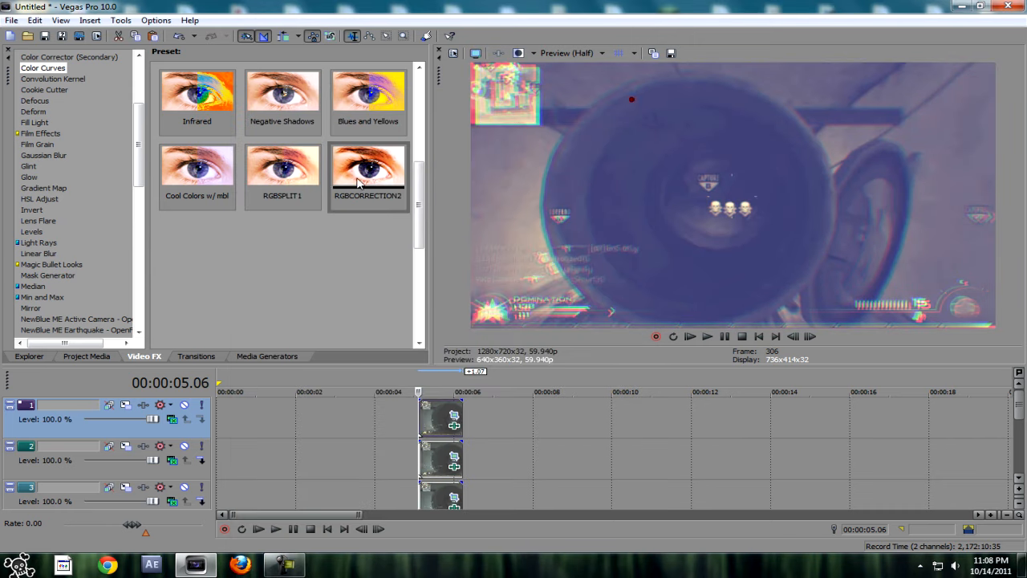
drag(448, 491, 446, 491)
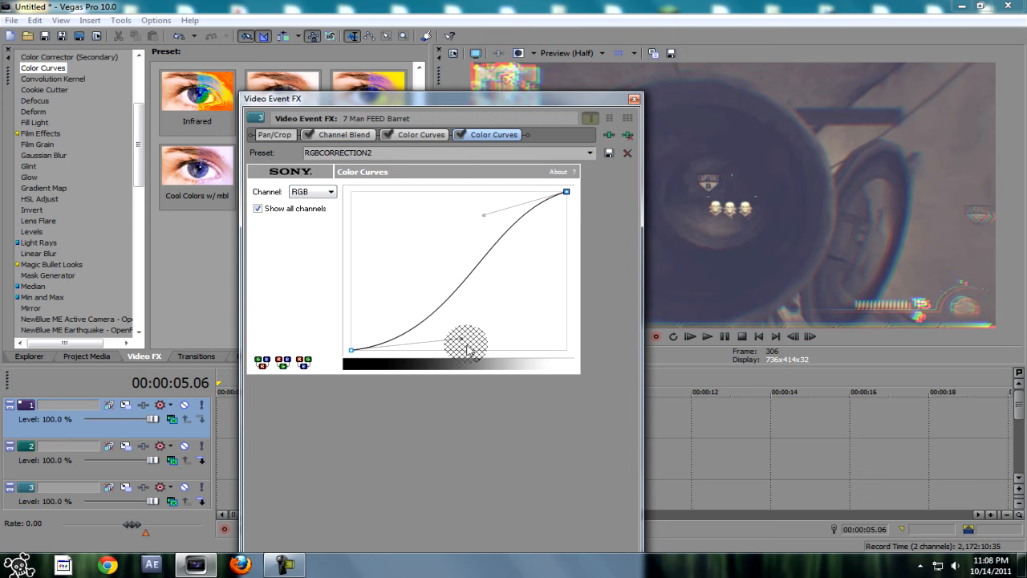
click(634, 99)
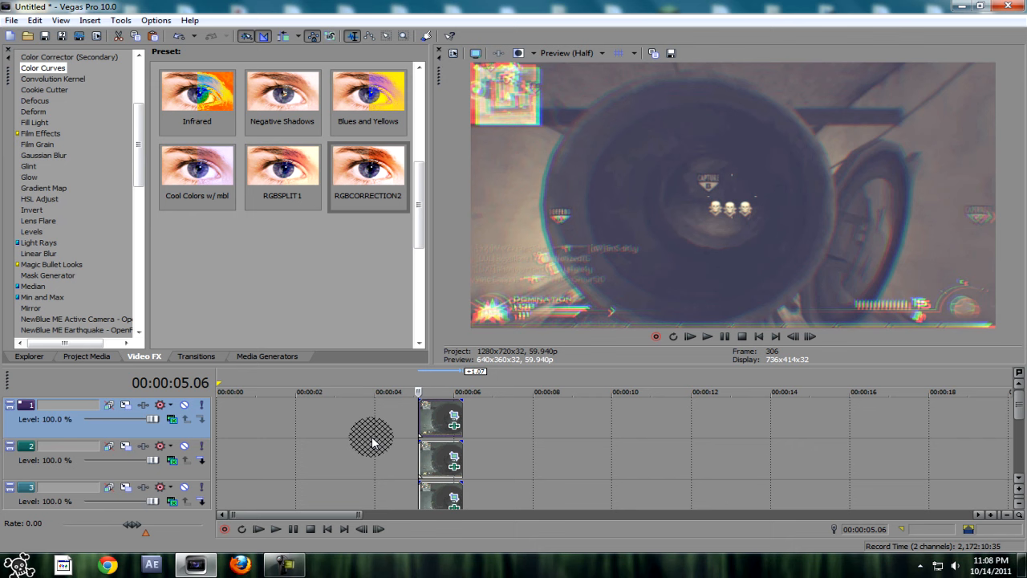
Step: Move the later clip on track 4 earlier so it starts right where the RGB split segment ends
key(space)
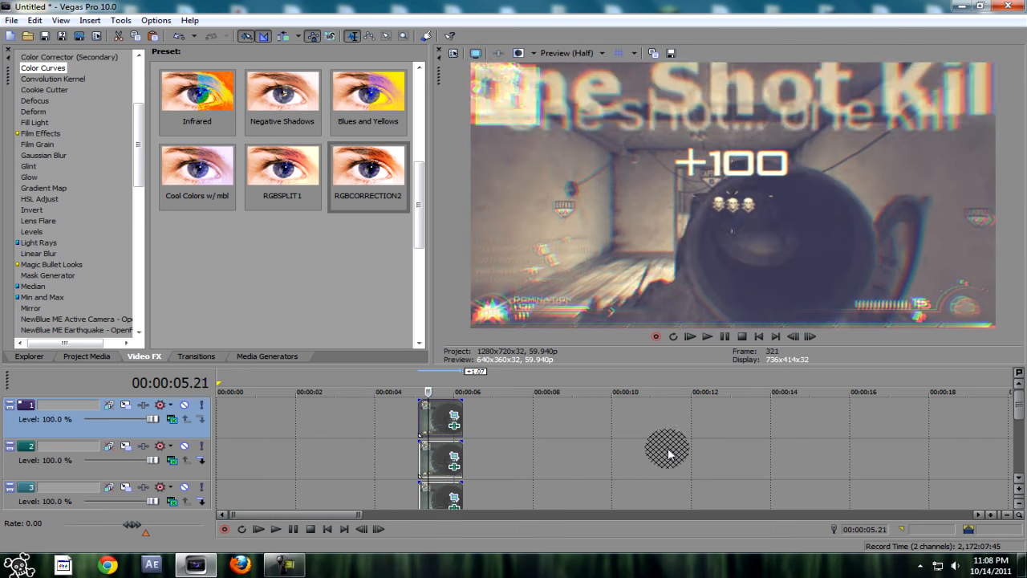
drag(1015, 421, 1015, 437)
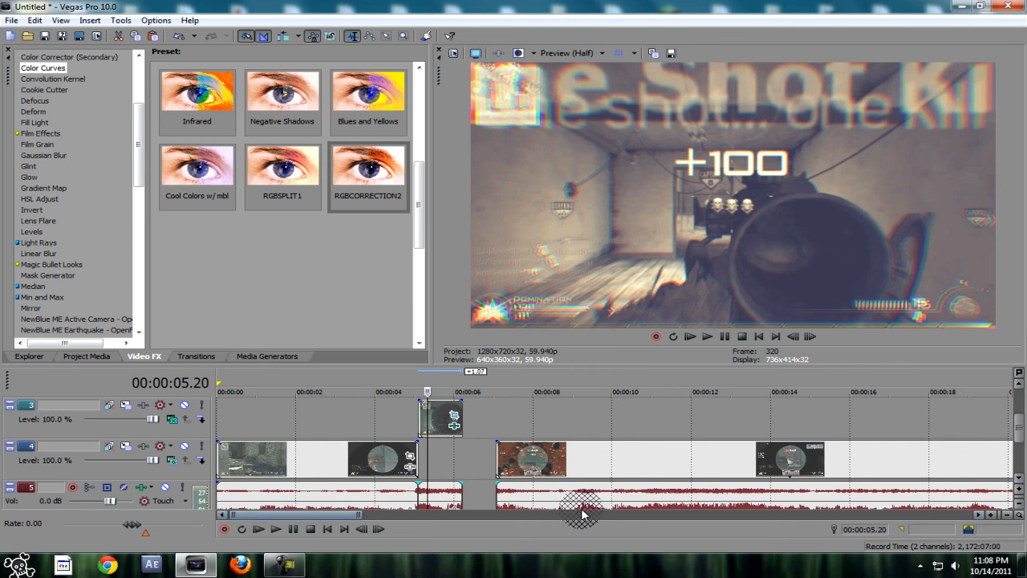
drag(552, 457, 521, 453)
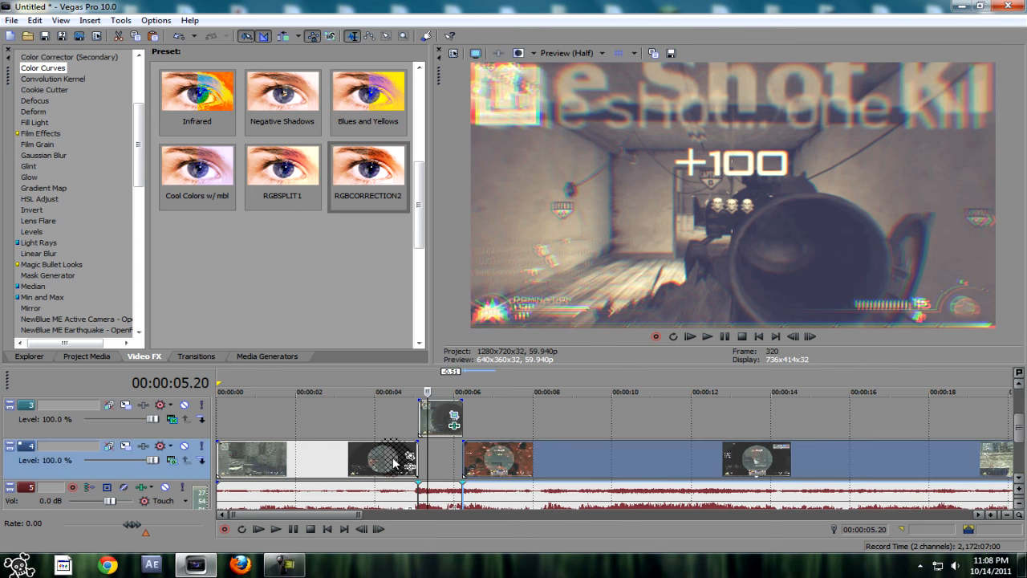
Step: Play back the transition from the scope shot on track 4 into the RGB split segment
click(399, 427)
key(space)
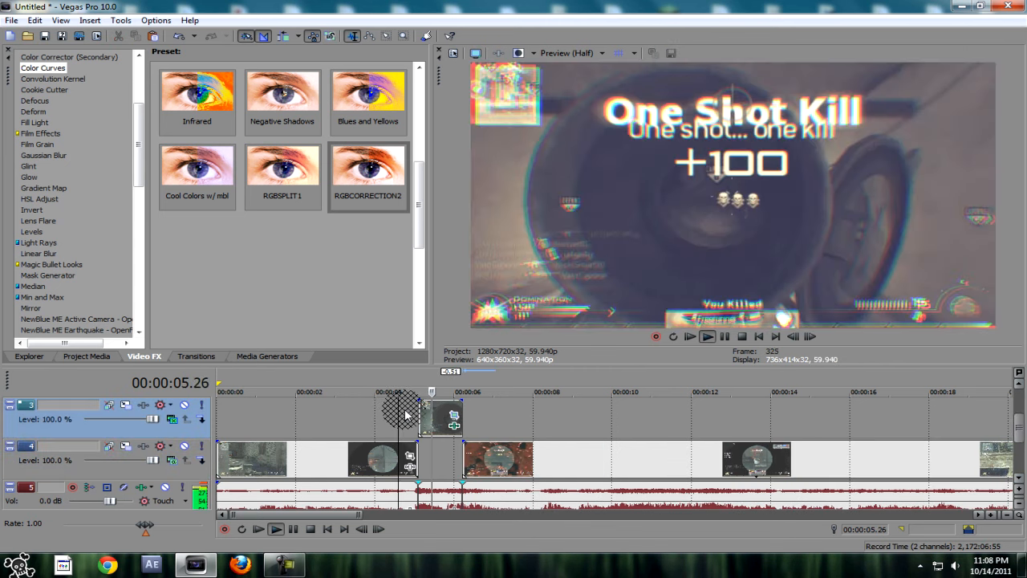
key(space)
key(space)
key(space)
key(space)
key(space)
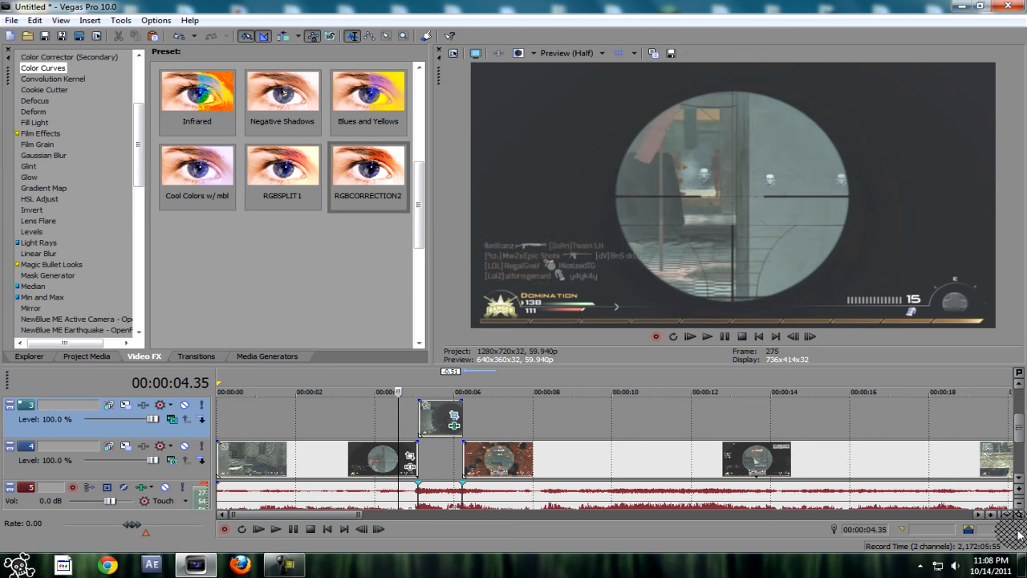
Step: Insert a new audio track and place it directly above the existing audio track
drag(1019, 439, 1023, 457)
right_click(446, 491)
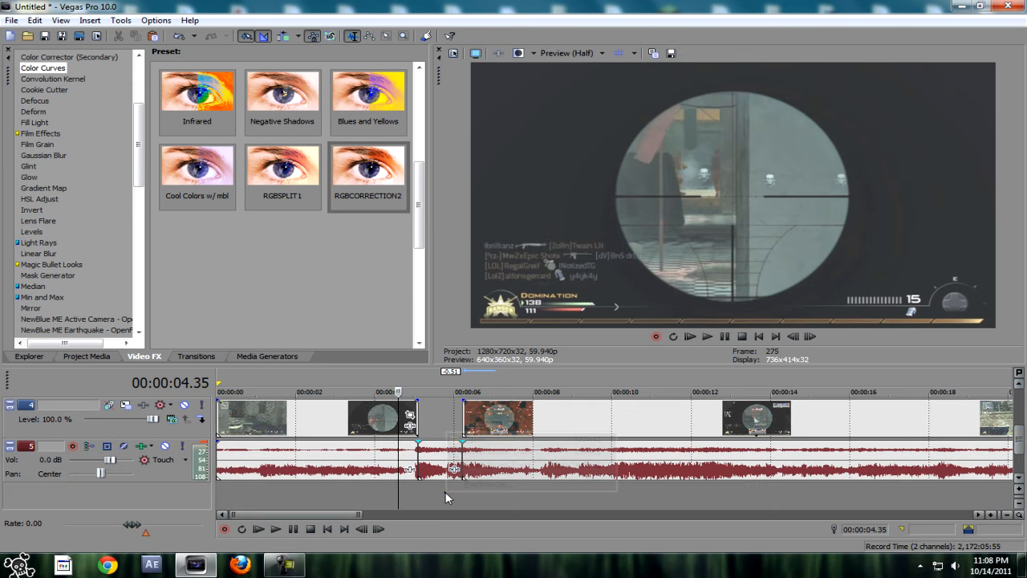
click(465, 453)
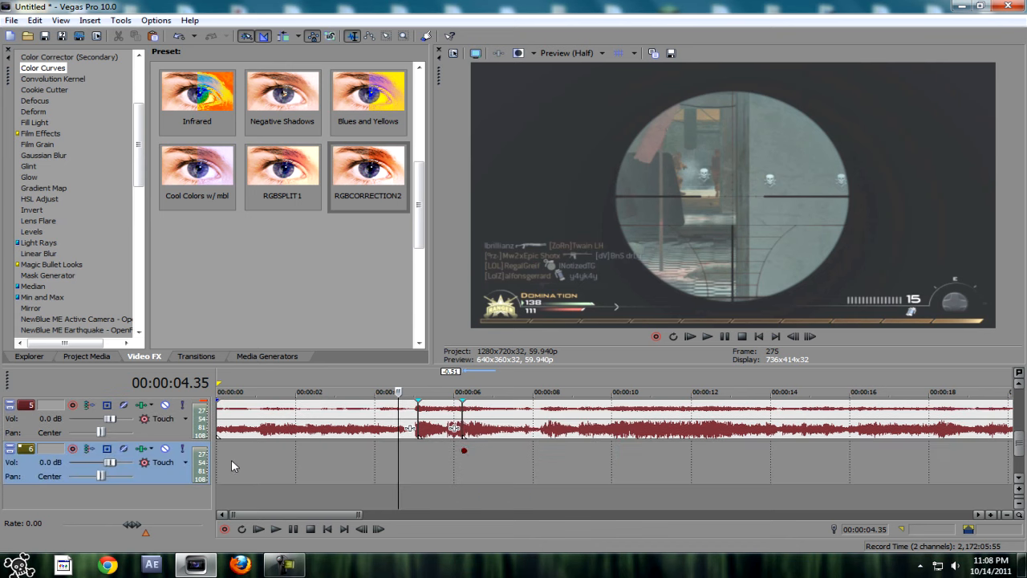
drag(163, 416, 162, 403)
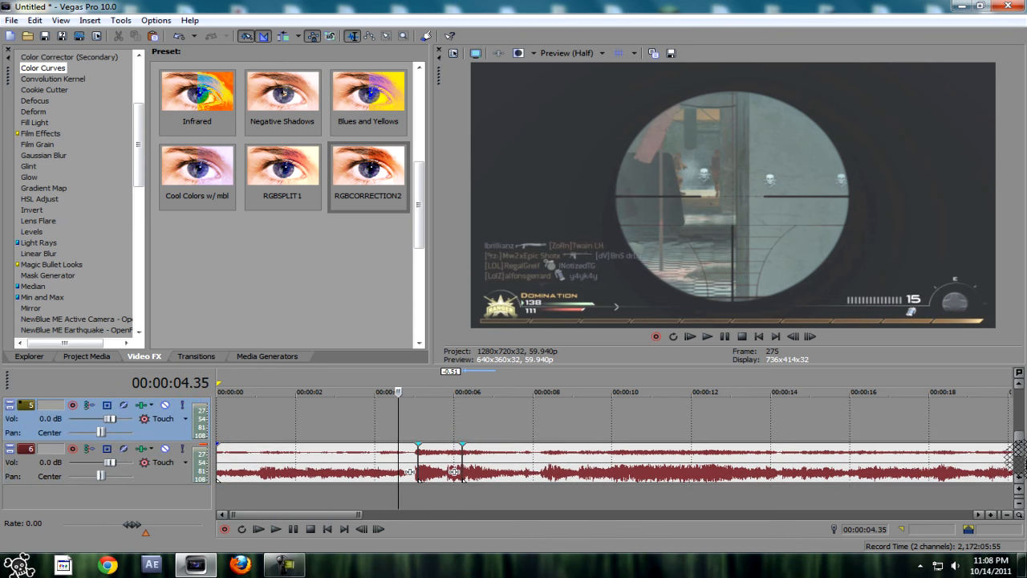
scroll(1022, 447, up, 2)
Step: Import a sound effect from the TwitchFX folder onto the new audio track, around the start of the RGB split segment
click(407, 457)
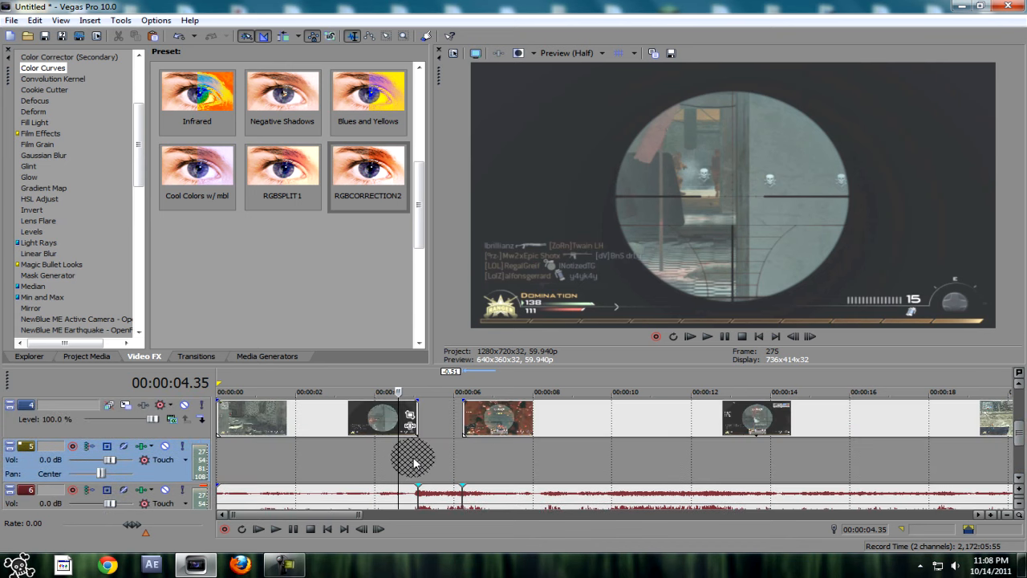
click(28, 35)
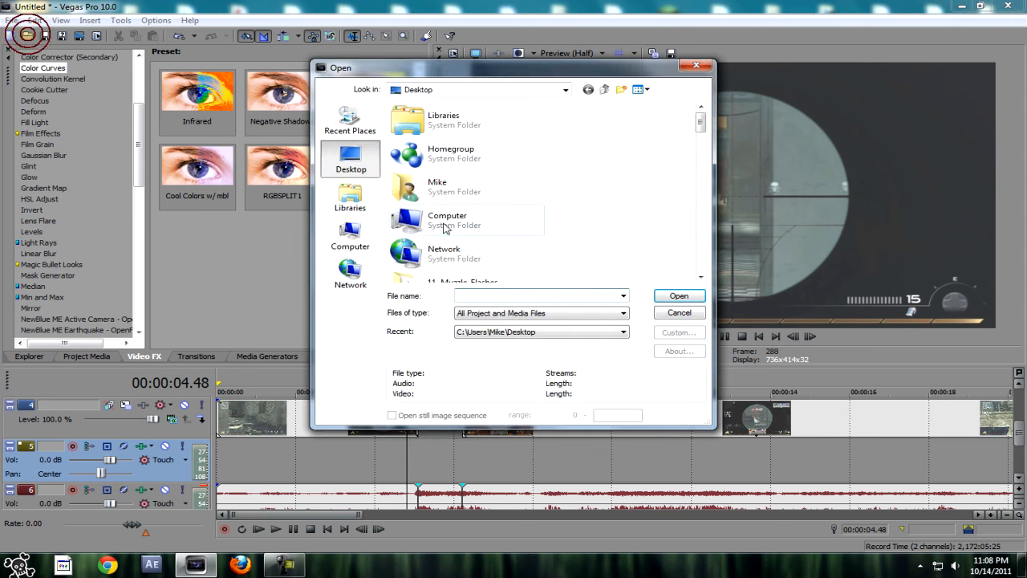
drag(703, 121, 704, 219)
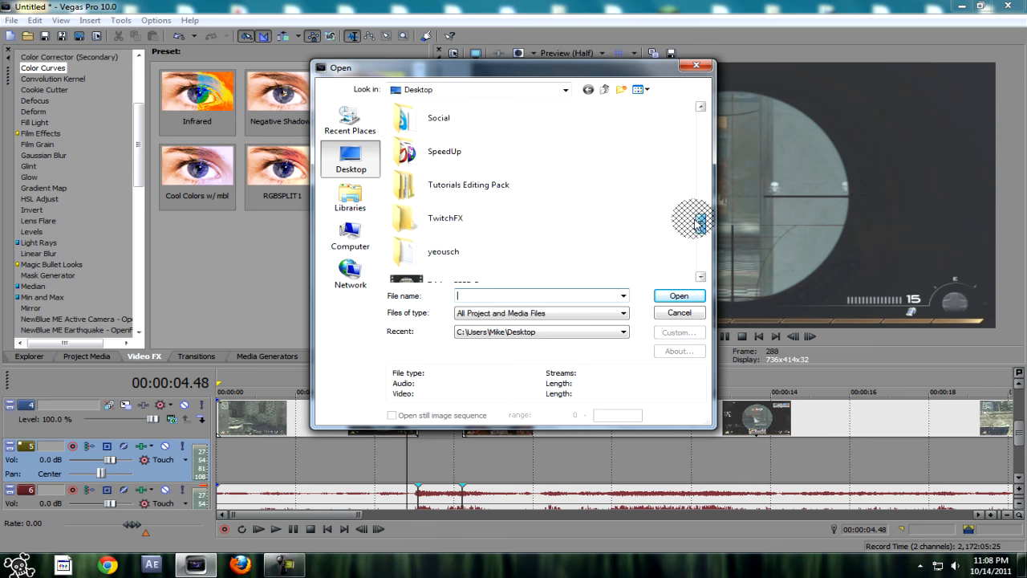
double_click(445, 216)
double_click(431, 181)
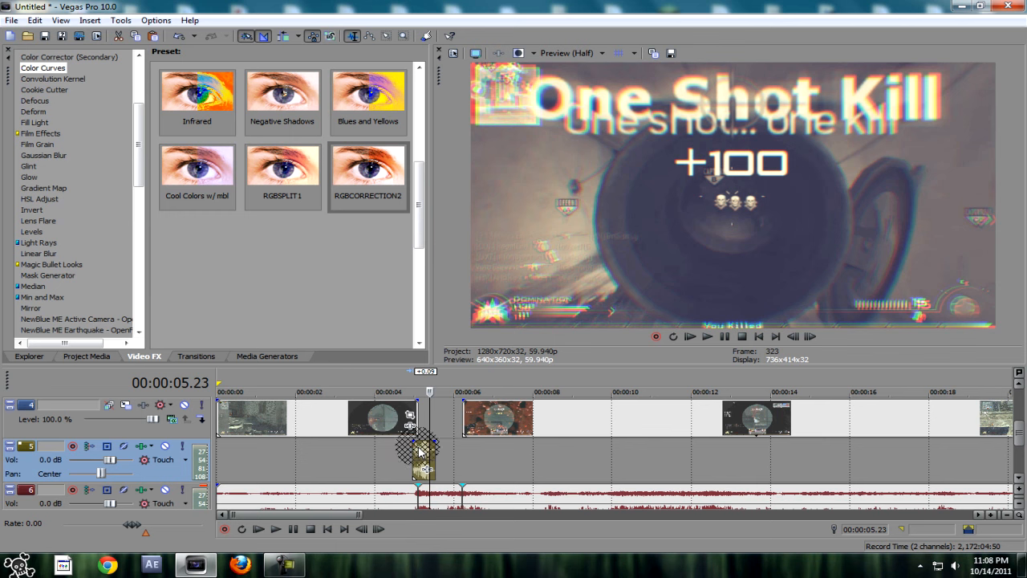
Step: Play back the start of the RGB split segment with the imported sound effect
key(space)
key(space)
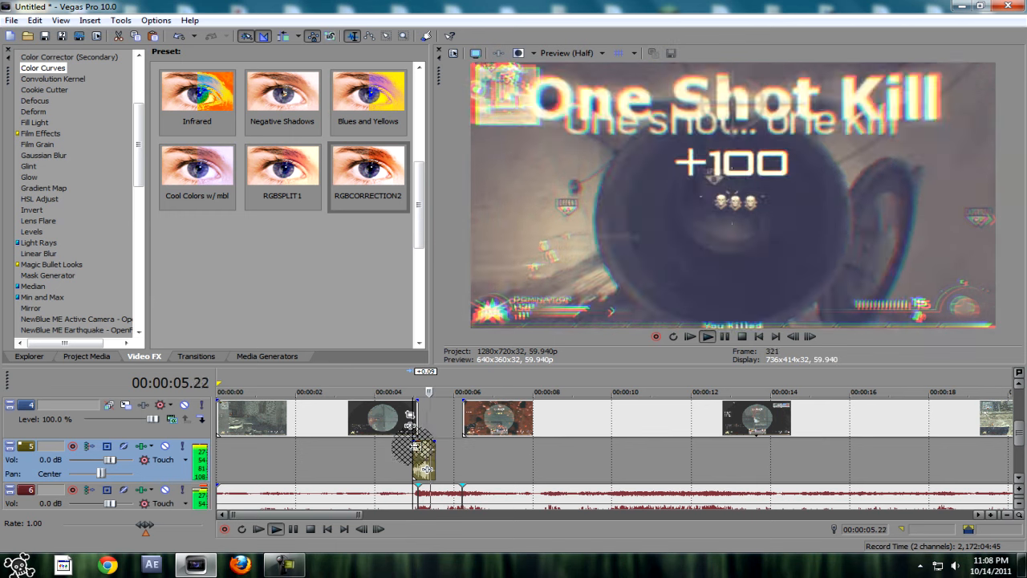
key(space)
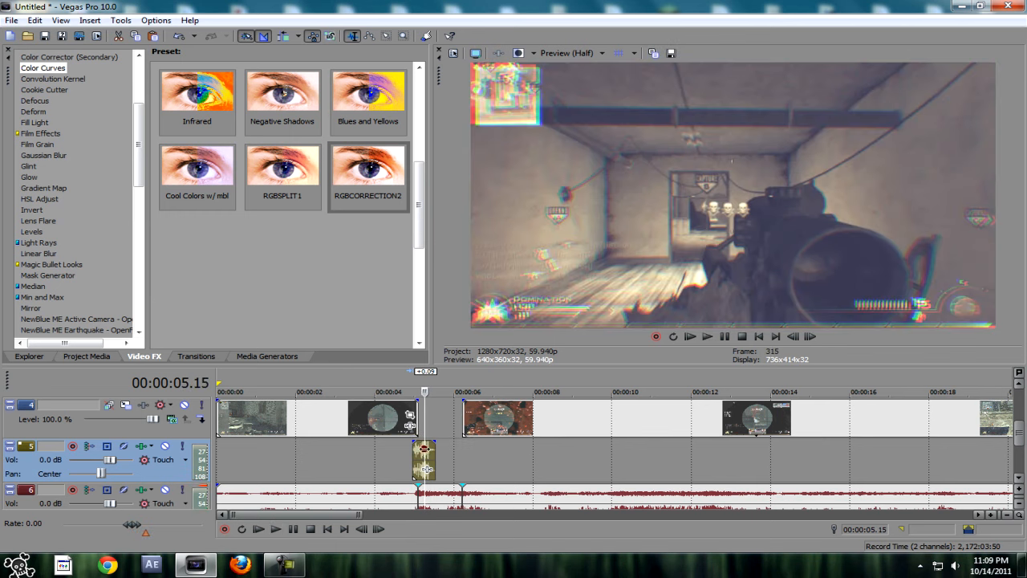
Step: Paste a copy of the sound effect around the end of the RGB split segment and reverse it
click(425, 453)
key(ctrl+c)
click(454, 446)
key(ctrl+v)
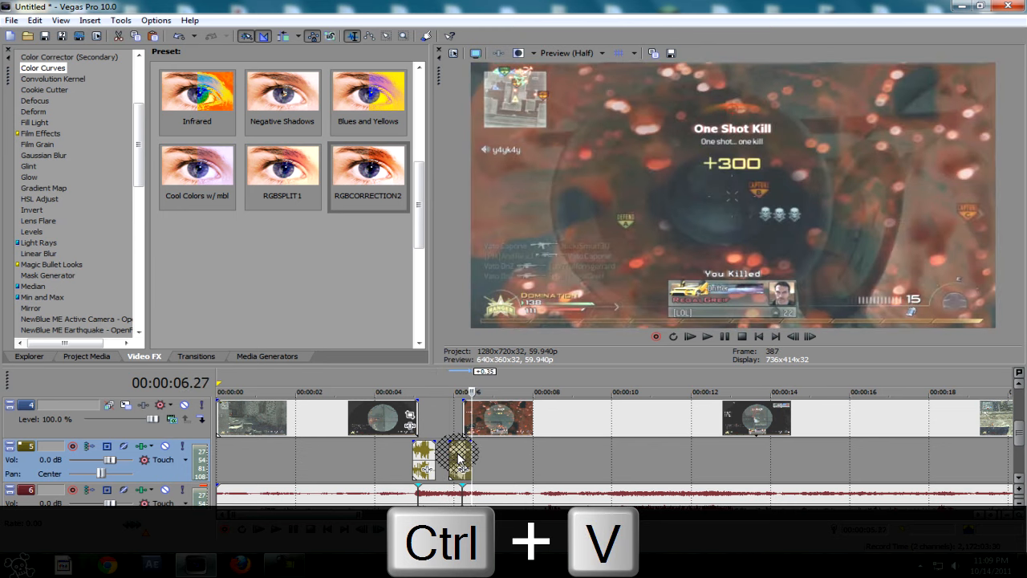
right_click(460, 459)
click(532, 321)
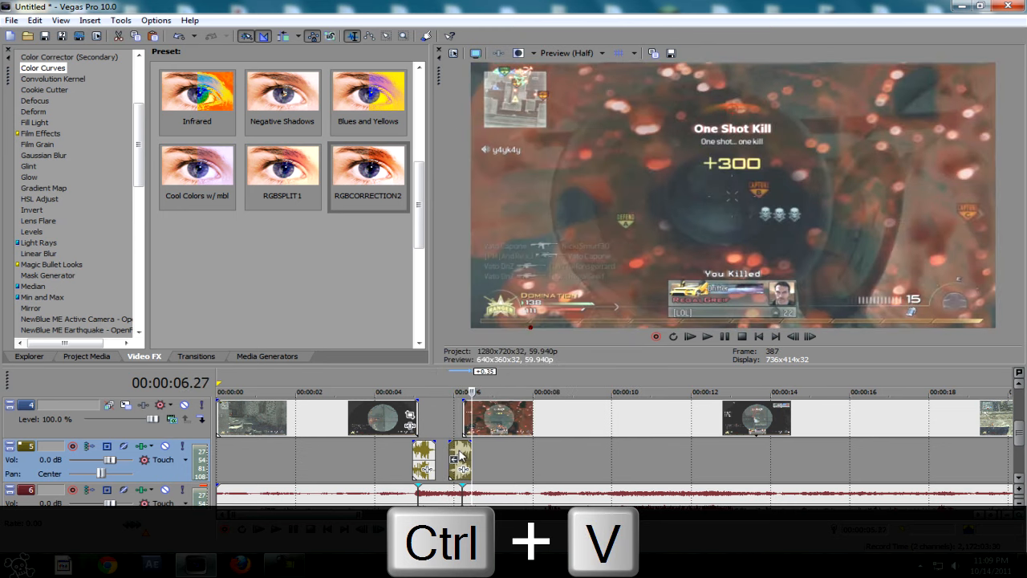
drag(460, 447, 462, 446)
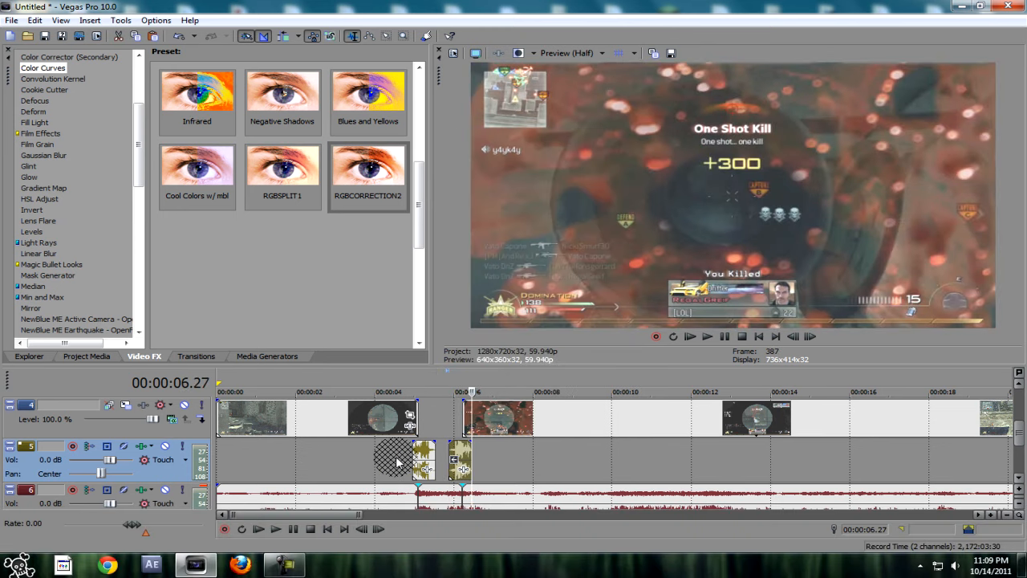
Step: Play back the RGB split segment repeatedly from the first sound effect to check the timing of both sounds
click(414, 456)
key(space)
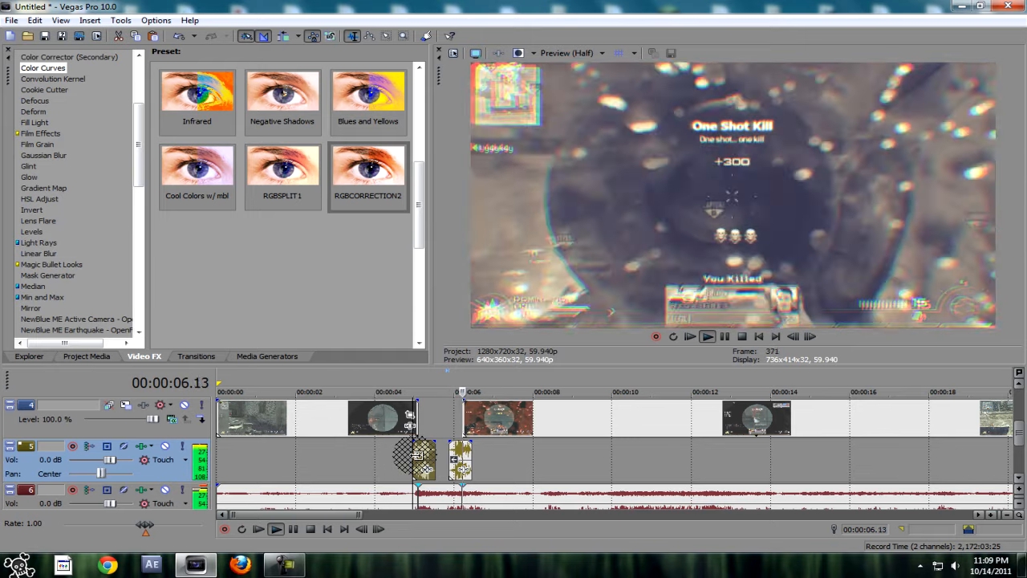
key(space)
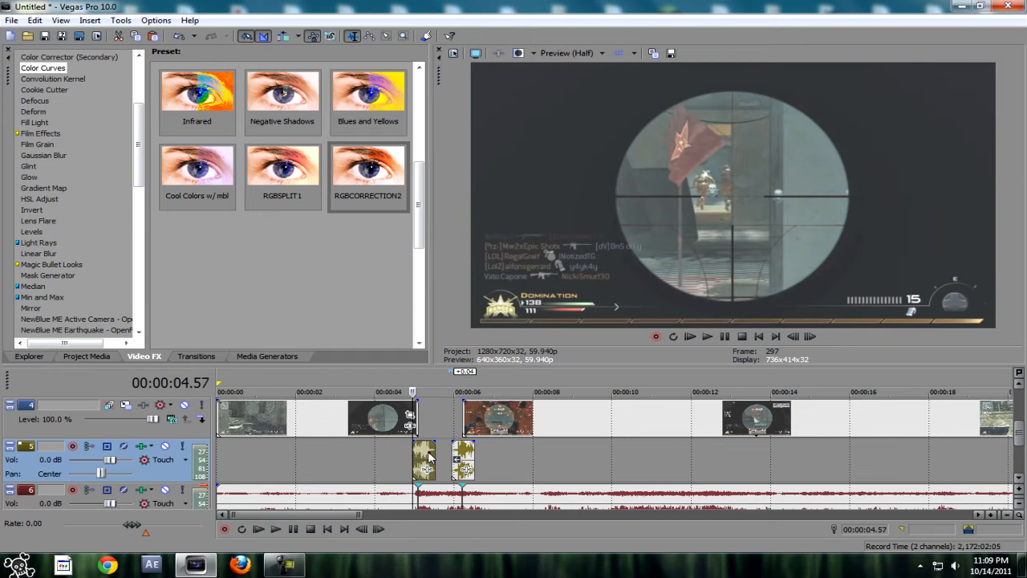
key(space)
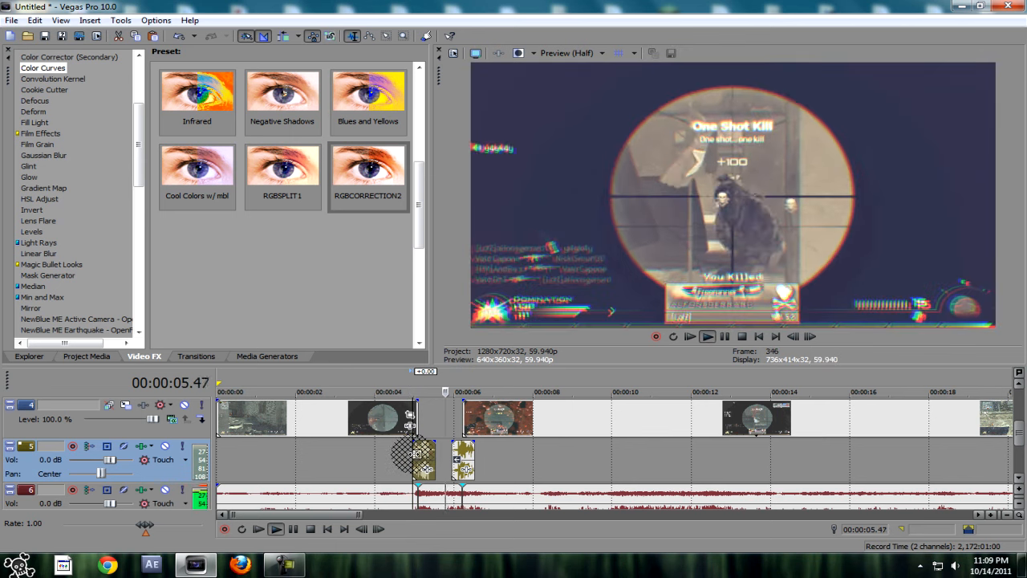
key(space)
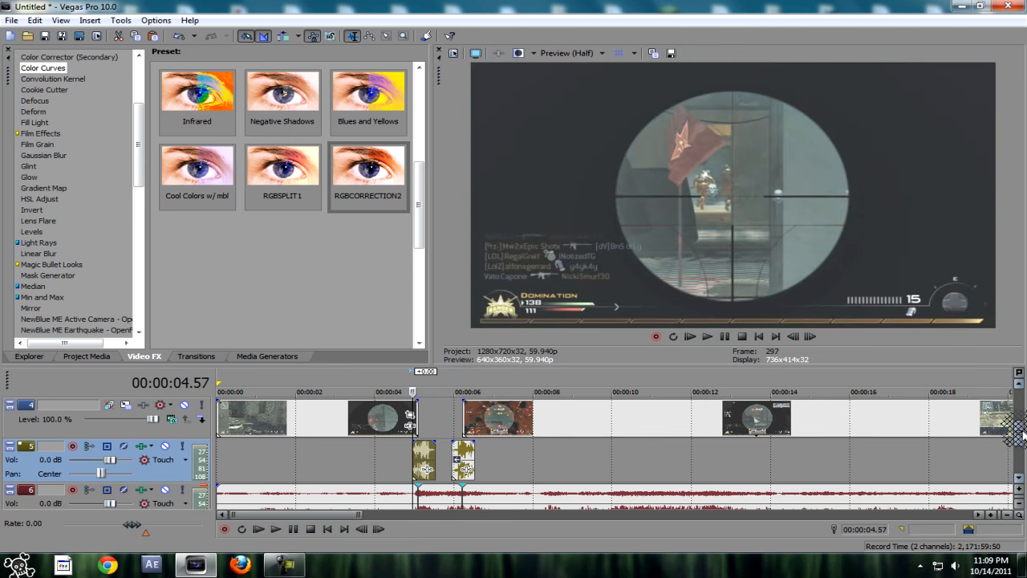
scroll(1018, 432, up, 2)
key(space)
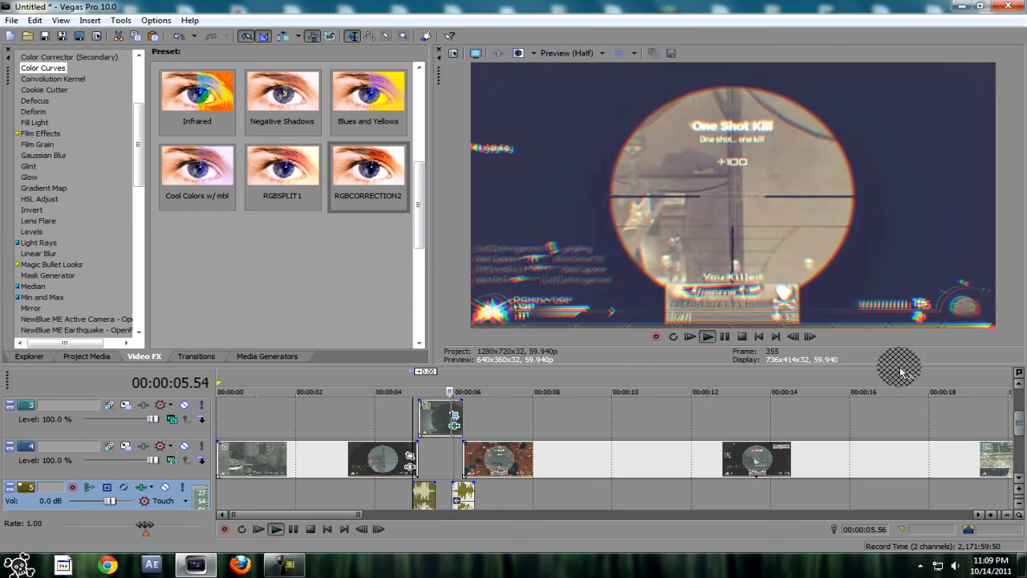
key(space)
Step: Apply the NewBlue ME Earthquake effect with the RGB1 preset to the segment on track 1
scroll(1018, 419, up, 2)
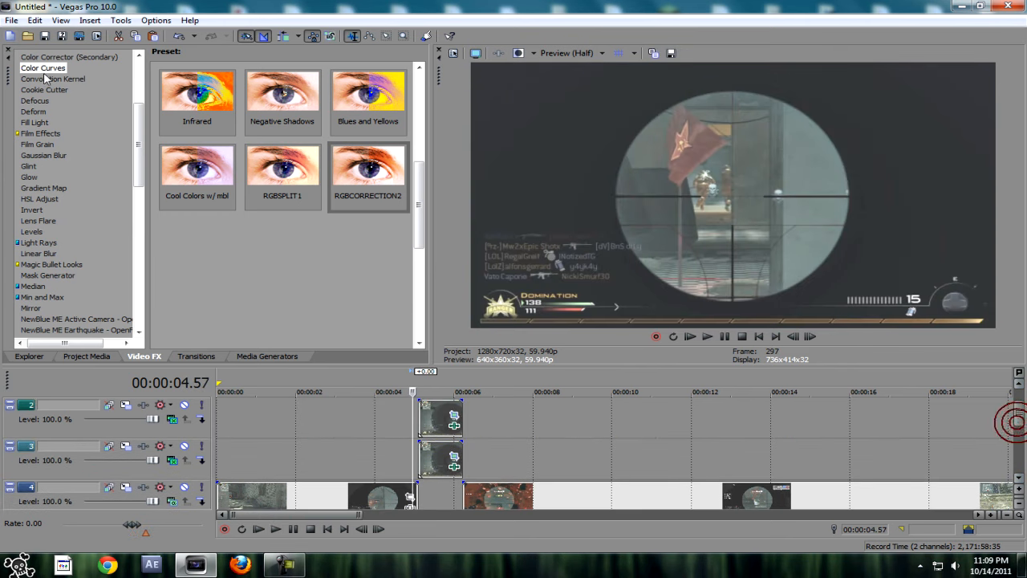
scroll(135, 120, down, 5)
click(113, 140)
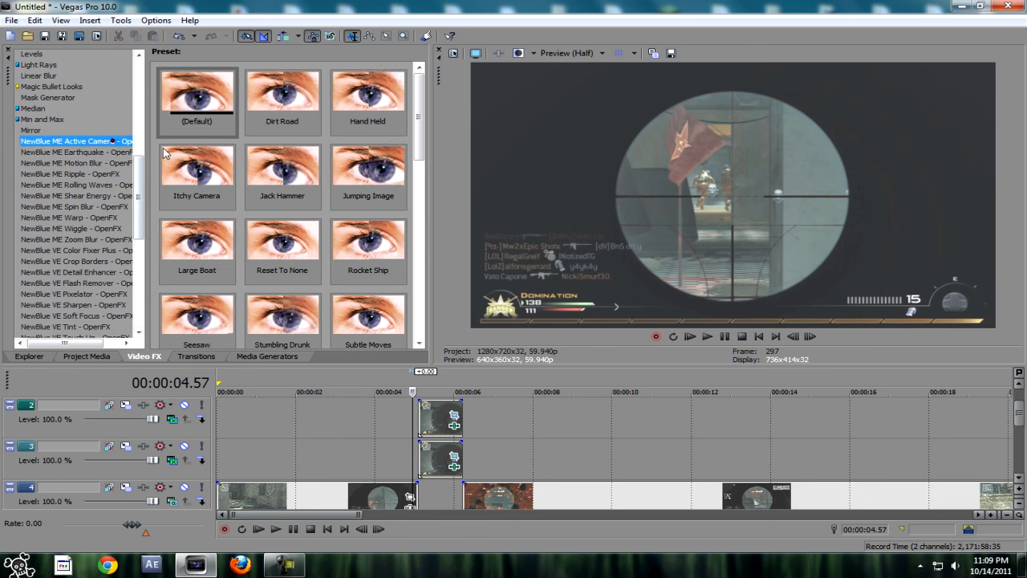
drag(418, 126, 413, 228)
click(69, 153)
click(66, 152)
drag(418, 167, 405, 213)
drag(284, 171, 470, 408)
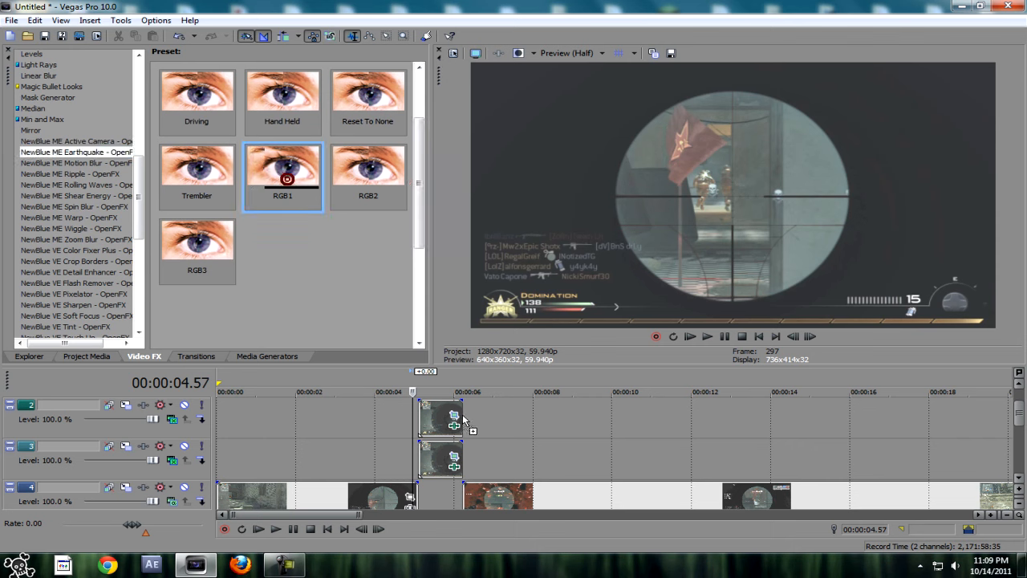
mouse_move(440, 412)
mouse_down()
mouse_move(294, 271)
mouse_move(1021, 350)
mouse_up()
drag(1022, 410, 444, 409)
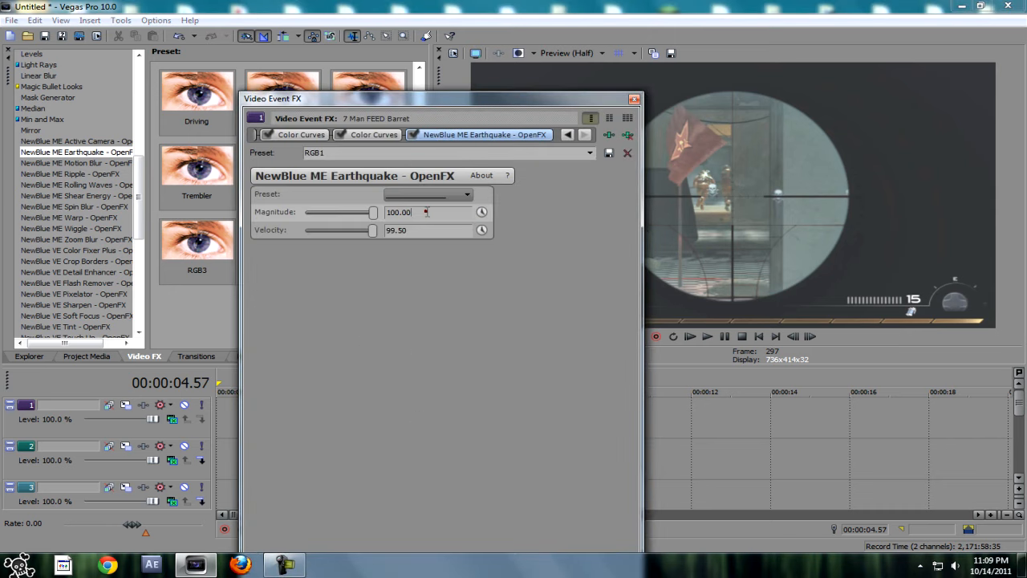
Step: Apply the NewBlue ME Earthquake effect with the RGB2 preset to the RGB split segment on track 2
click(634, 100)
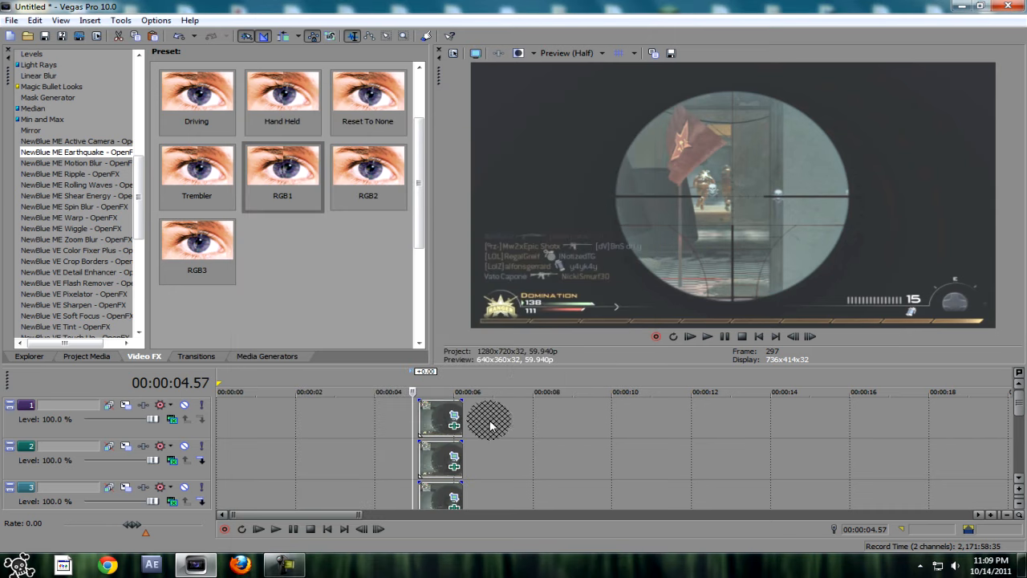
click(427, 424)
click(418, 417)
drag(282, 169, 309, 190)
drag(370, 181, 438, 466)
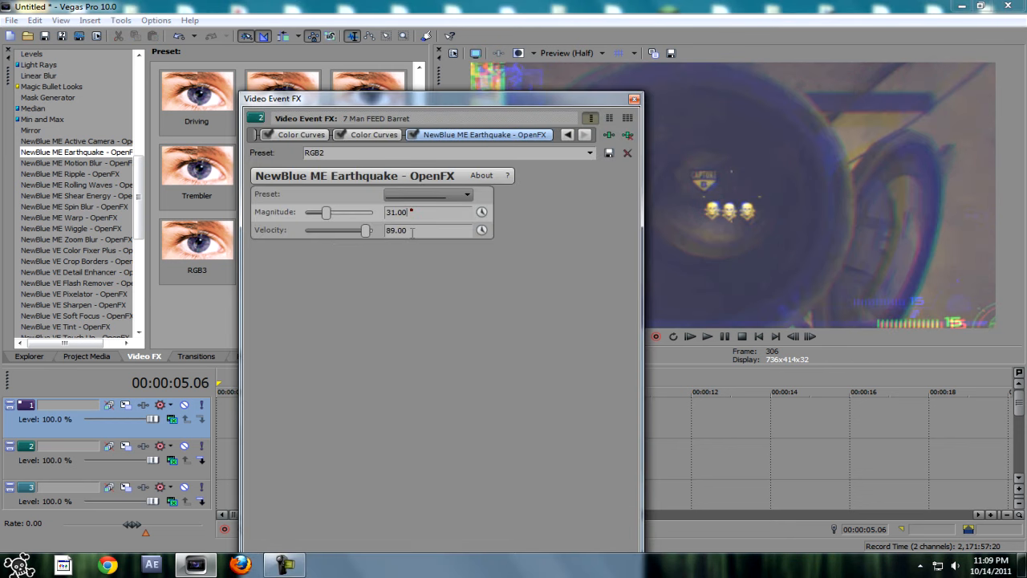
click(634, 100)
Step: Apply the NewBlue ME Earthquake effect with the RGB3 preset to the RGB split segment on track 3
drag(196, 245, 461, 463)
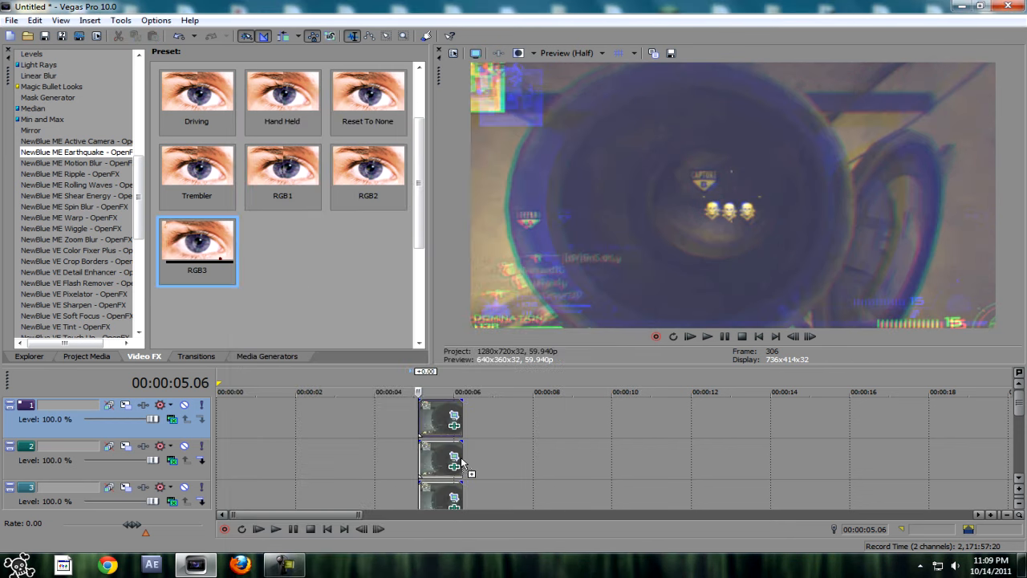
drag(427, 503, 427, 503)
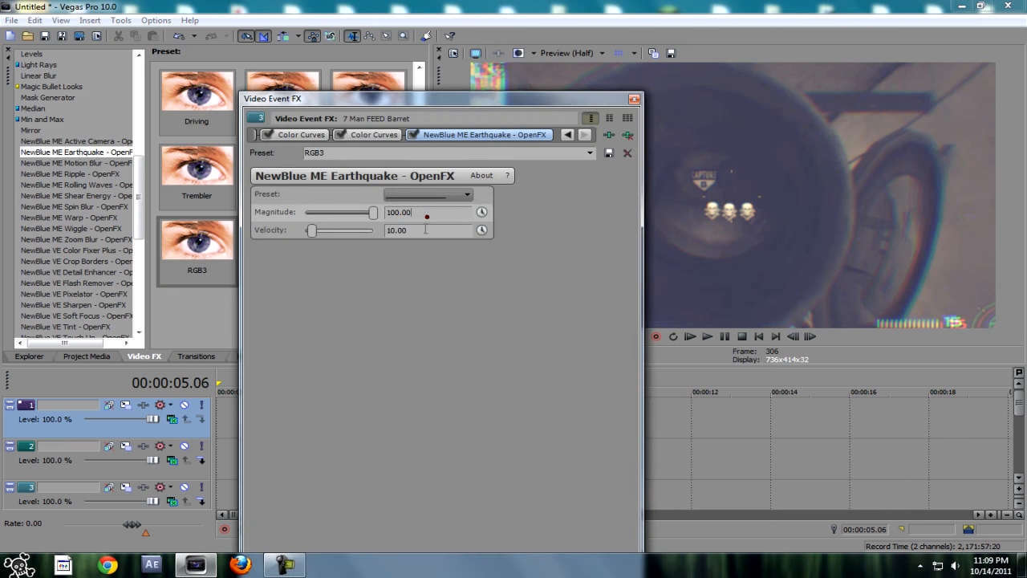
click(634, 100)
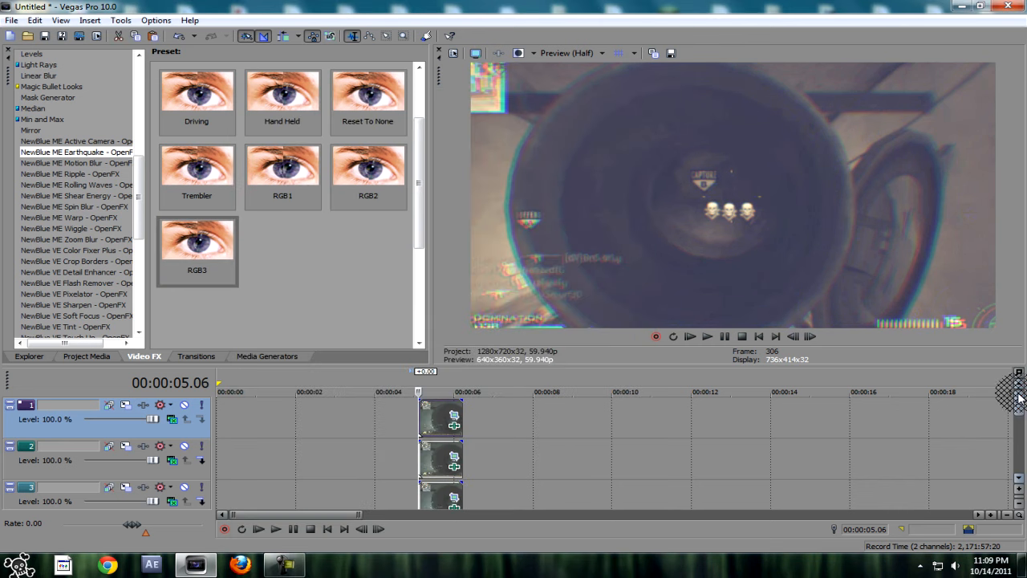
Step: Select the range around the RGB split segment from about 00:00:03.31 to 00:00:08.13 and play it back
drag(1019, 396, 1019, 407)
key(space)
key(space)
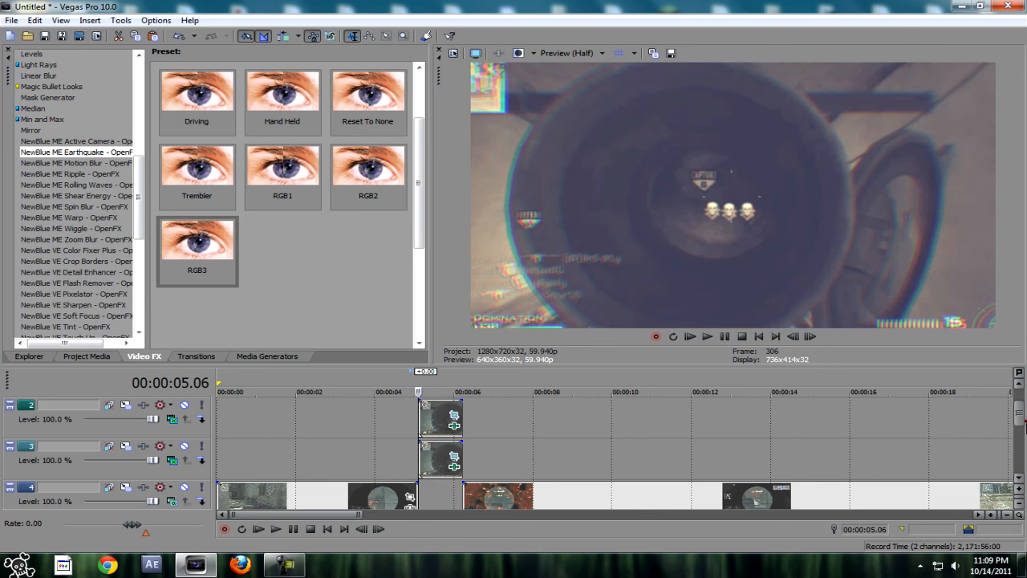
click(1007, 516)
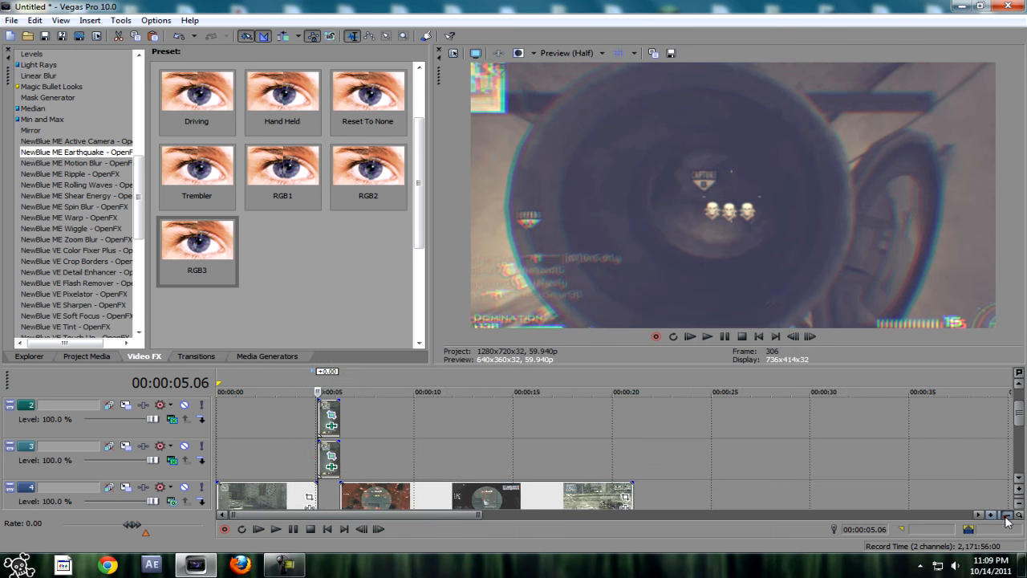
click(1007, 516)
click(256, 459)
drag(325, 455, 262, 453)
key(space)
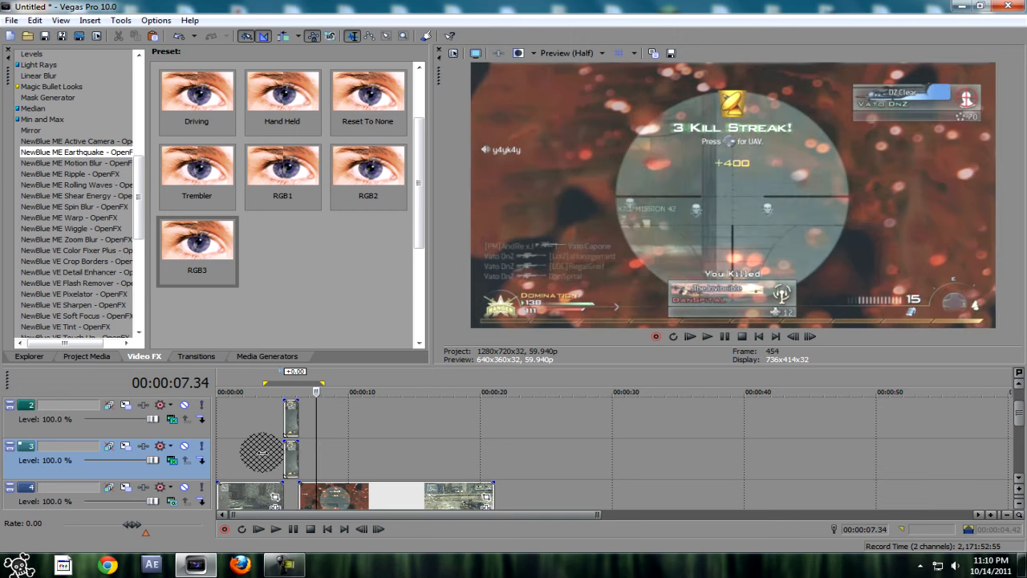
key(space)
key(space)
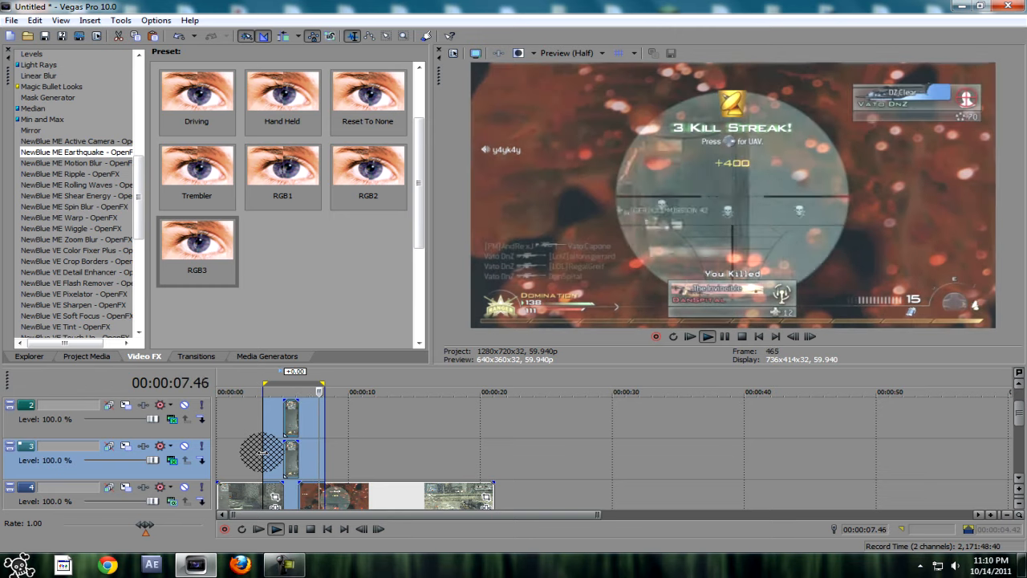
key(space)
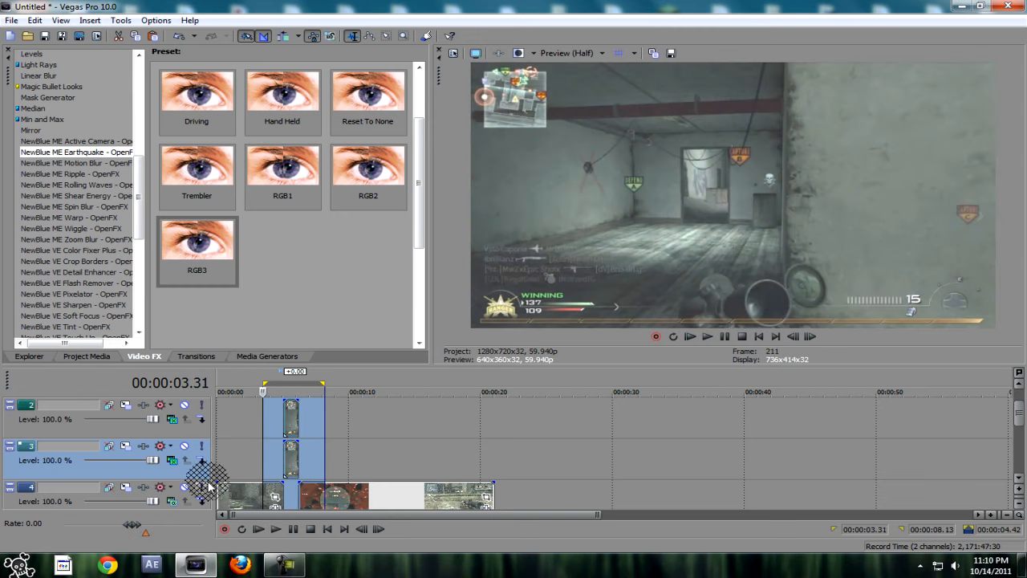
Step: Step frame by frame through the start of the RGB split segment to inspect the shaking color layers
click(285, 419)
key(Right)
key(Right)
key(Right)
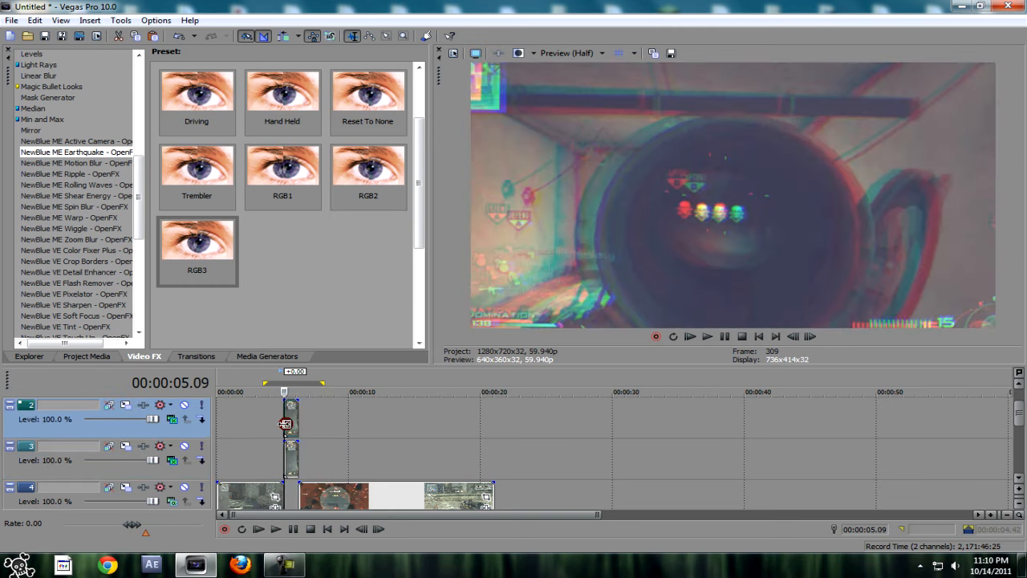
key(Right)
key(Right)
key(Right)
key(Right)
key(Right)
key(Right)
key(Right)
key(Right)
key(Right)
key(Right)
key(Right)
key(Right)
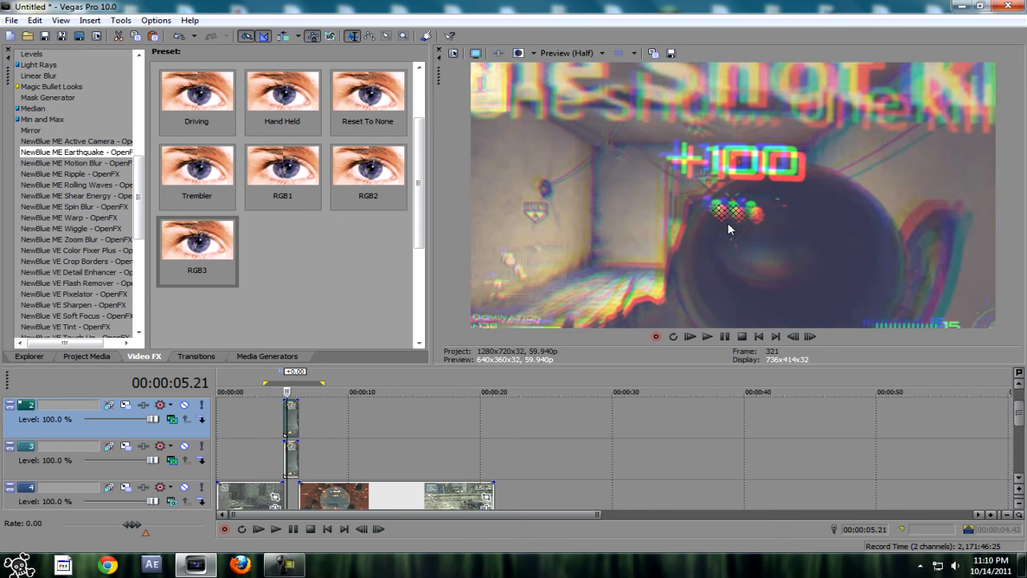
key(Left)
mouse_move(92, 118)
mouse_down()
mouse_move(68, 163)
mouse_move(201, 252)
mouse_move(271, 207)
mouse_move(143, 165)
mouse_move(70, 160)
mouse_move(344, 192)
mouse_move(393, 179)
mouse_move(253, 178)
mouse_move(329, 168)
mouse_move(424, 195)
mouse_move(303, 218)
mouse_move(298, 187)
mouse_move(128, 197)
mouse_move(265, 204)
mouse_move(608, 560)
mouse_up()
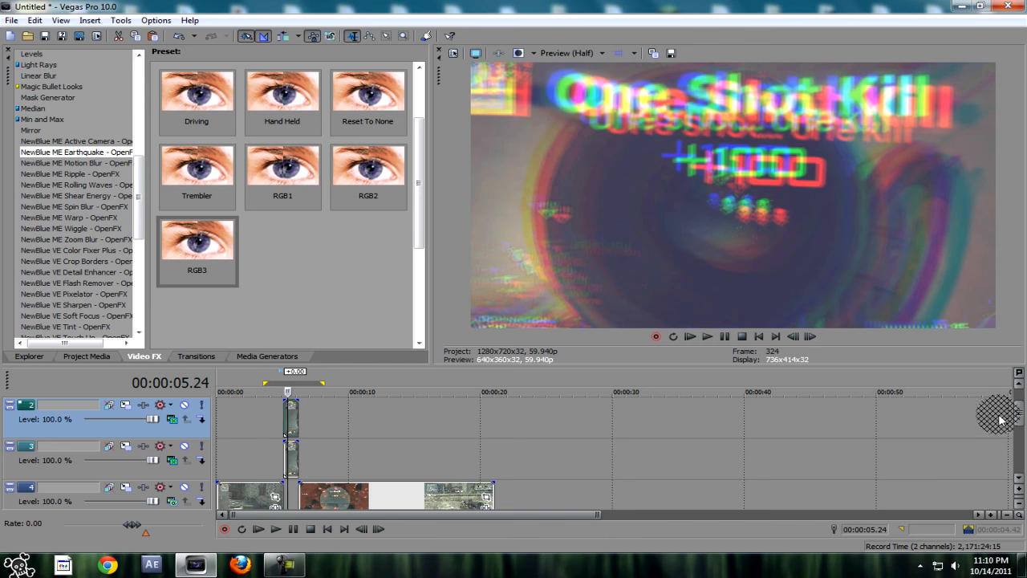
click(287, 571)
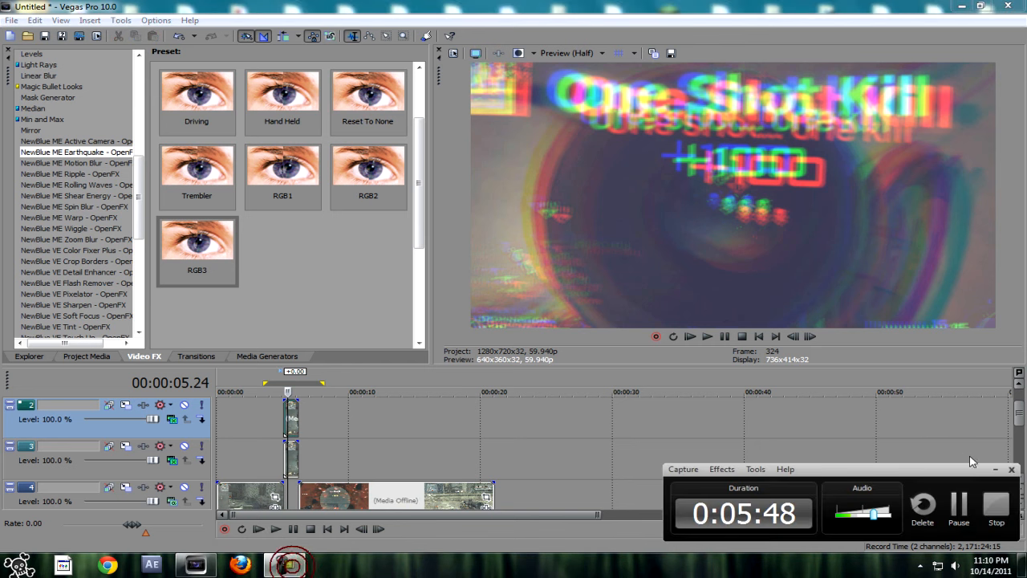
click(992, 470)
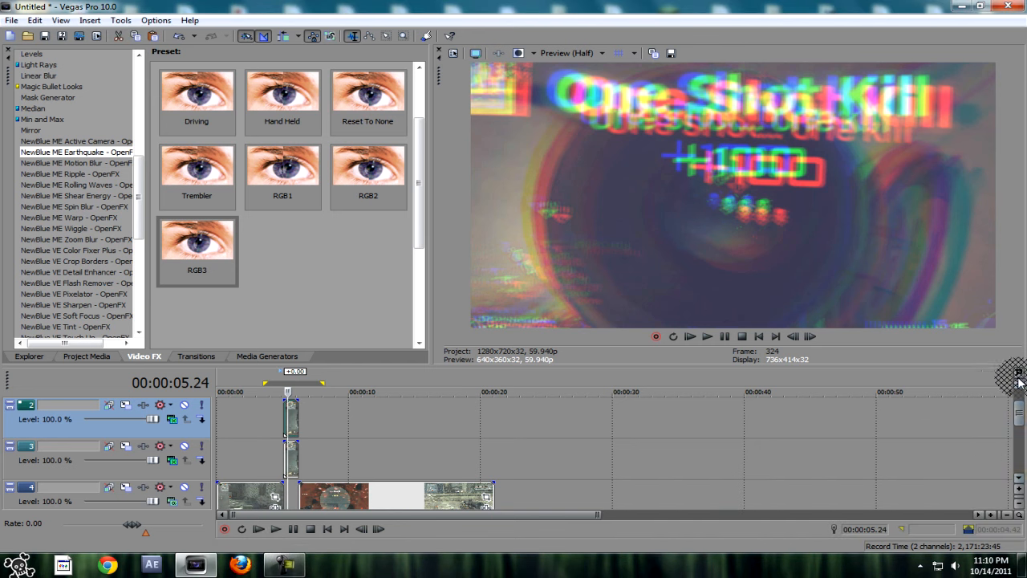
Step: Apply the Normal CC filter package to the track 4 clip after the RGB split segment and preview it
scroll(1020, 423, down, 1)
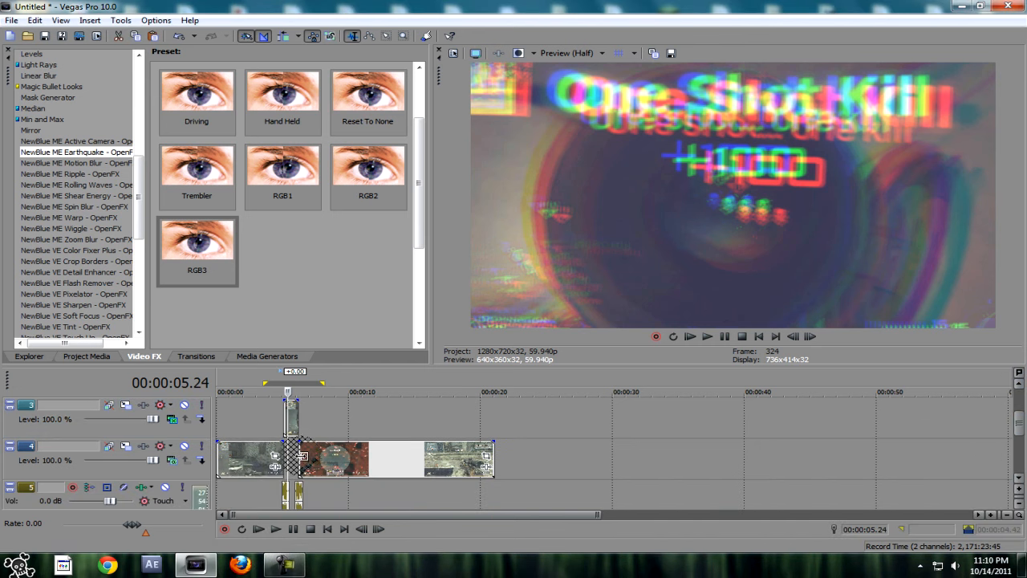
click(302, 456)
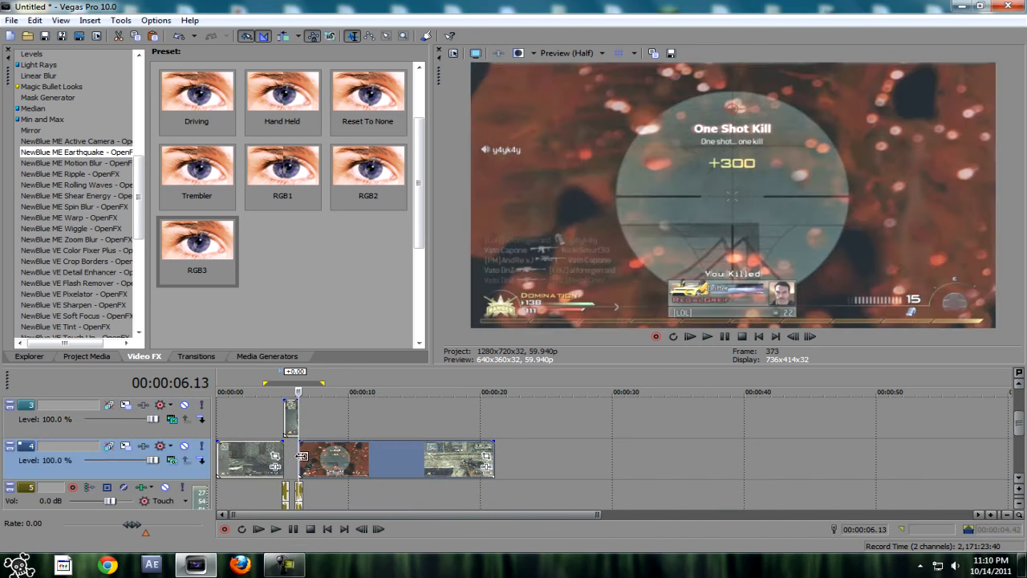
click(343, 465)
click(300, 453)
key(space)
key(space)
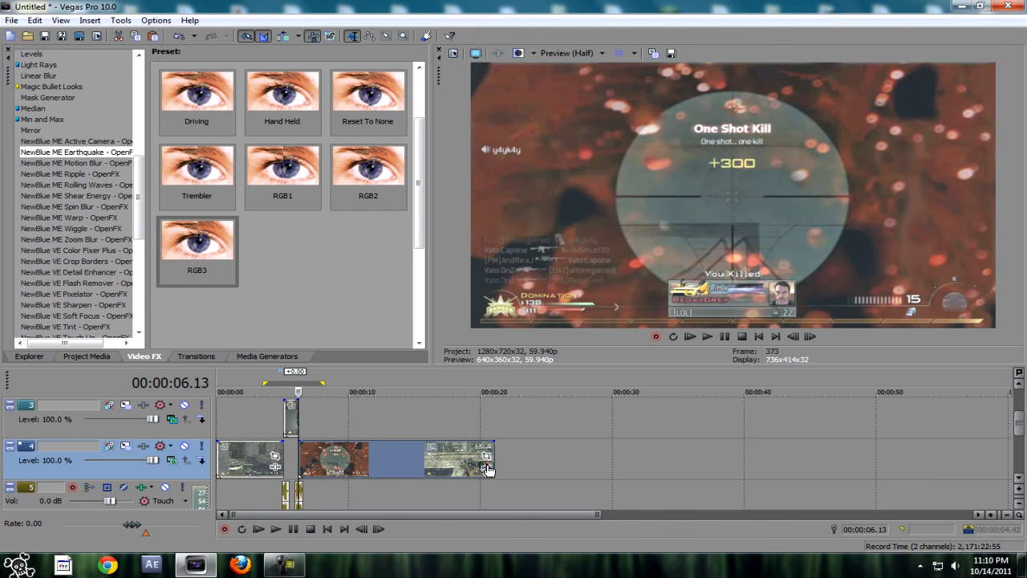
click(487, 467)
click(329, 258)
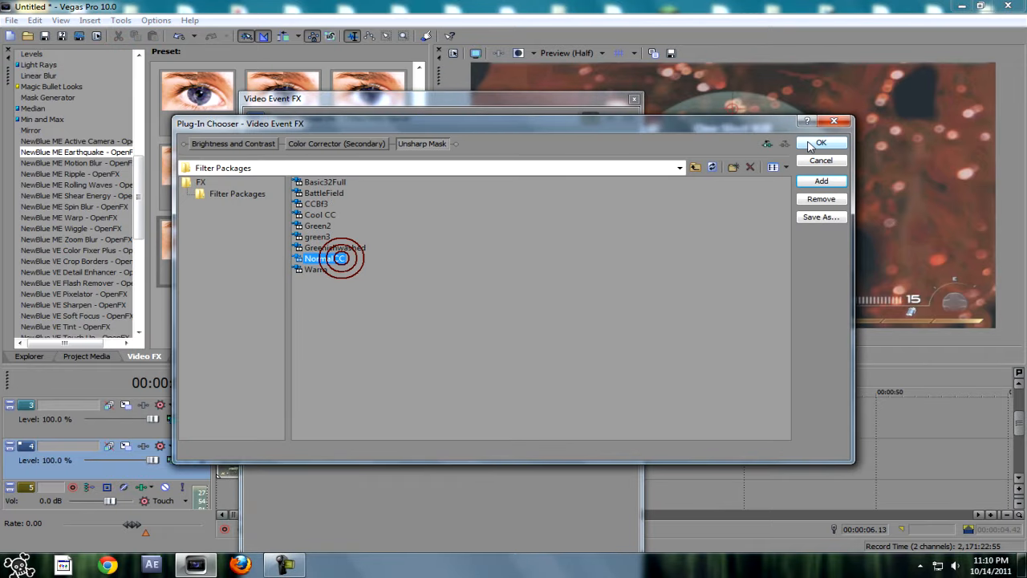
click(812, 144)
click(634, 98)
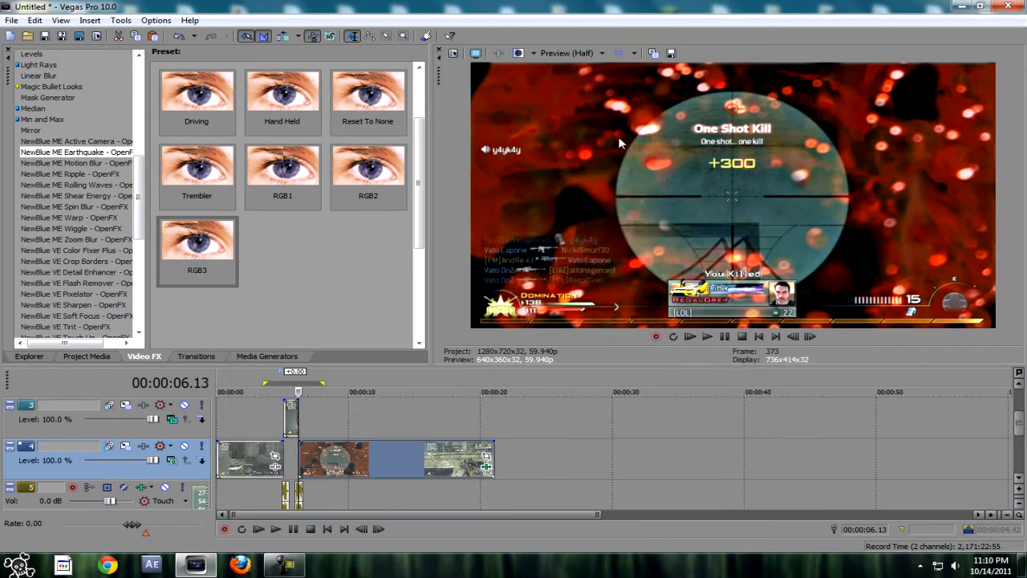
key(space)
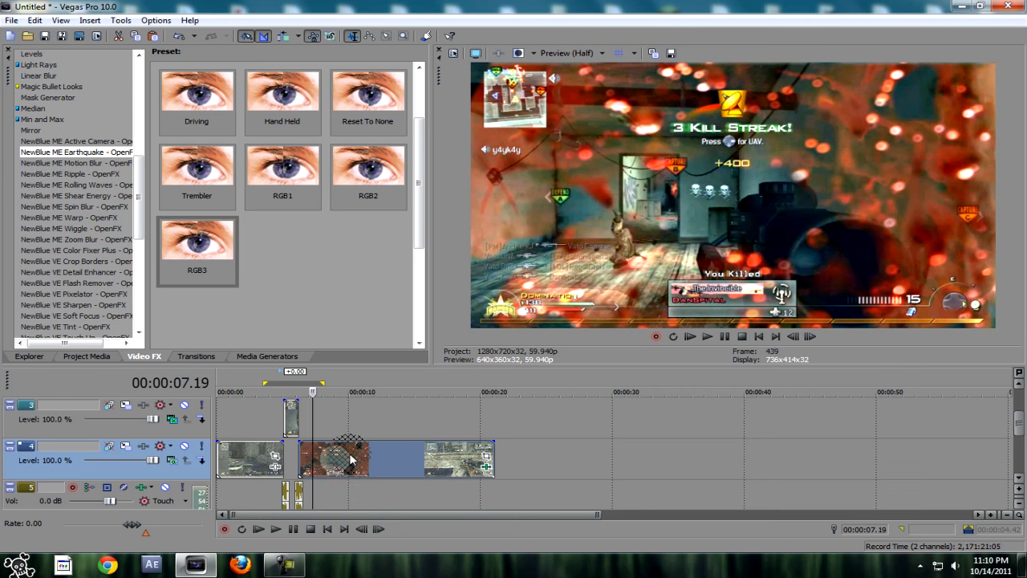
Step: Apply the Normal CC filter package to the first clip on track 4 and remove everything from it except Unsharp Mask
click(258, 425)
click(223, 427)
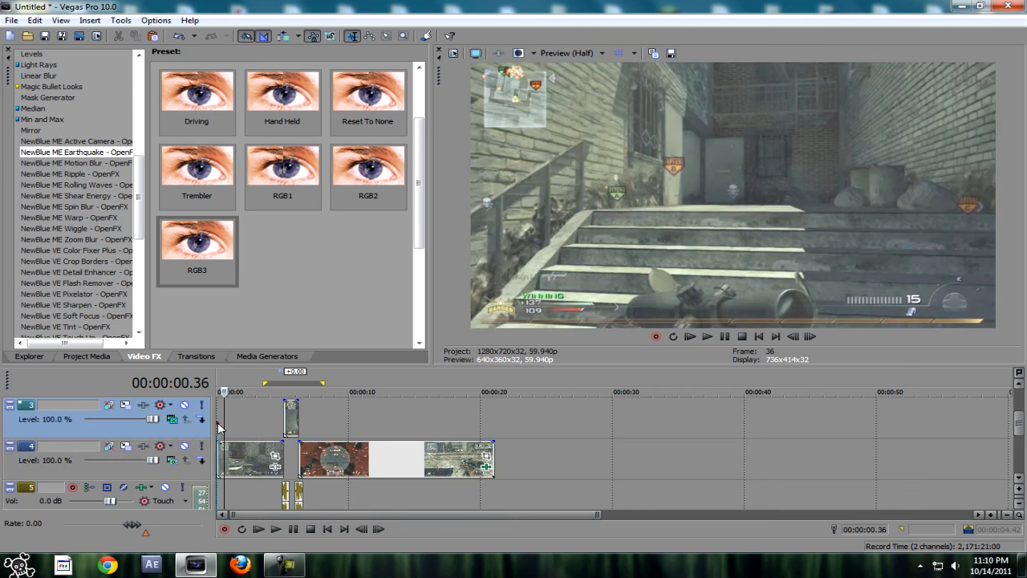
click(219, 428)
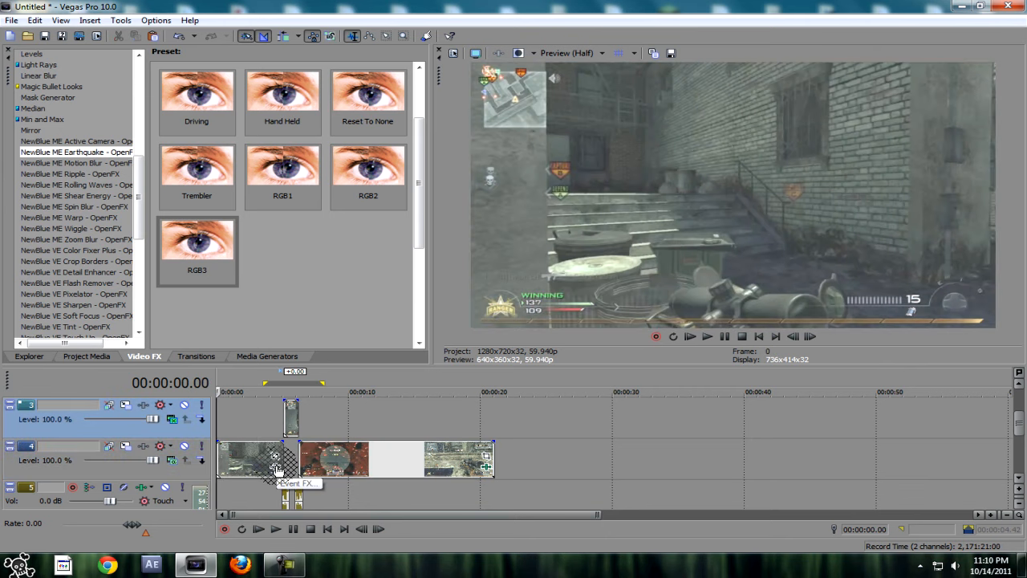
click(275, 467)
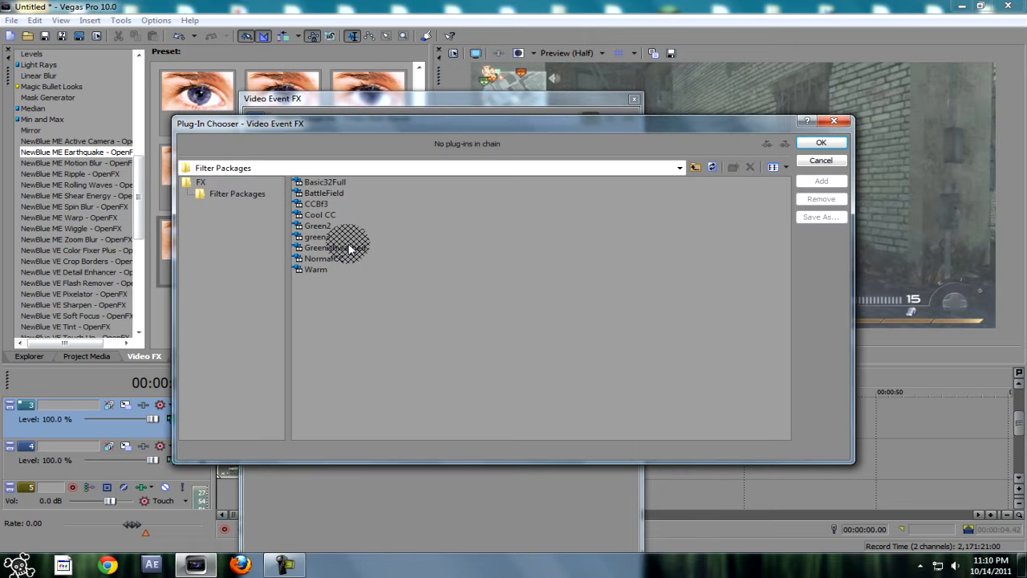
click(346, 258)
click(821, 143)
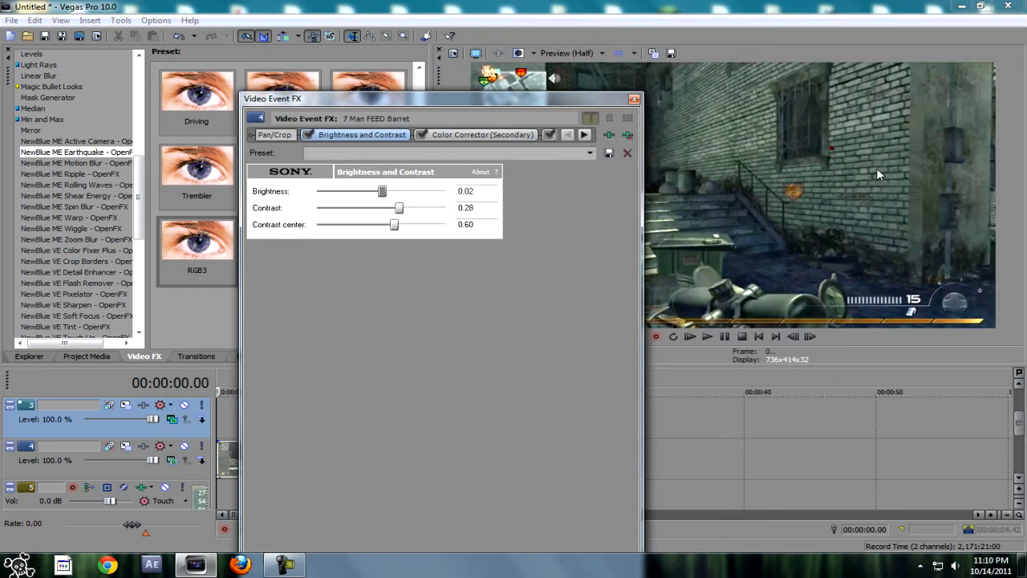
click(628, 133)
click(628, 134)
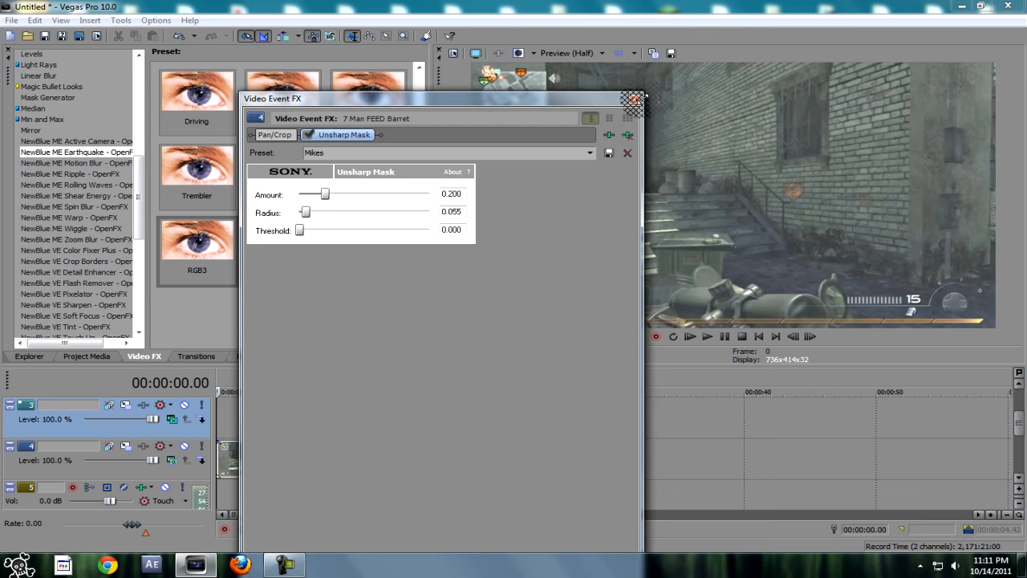
click(633, 99)
Step: Play back the edit from the beginning and replay the RGB split segment to check its transition into the color-corrected clip
key(space)
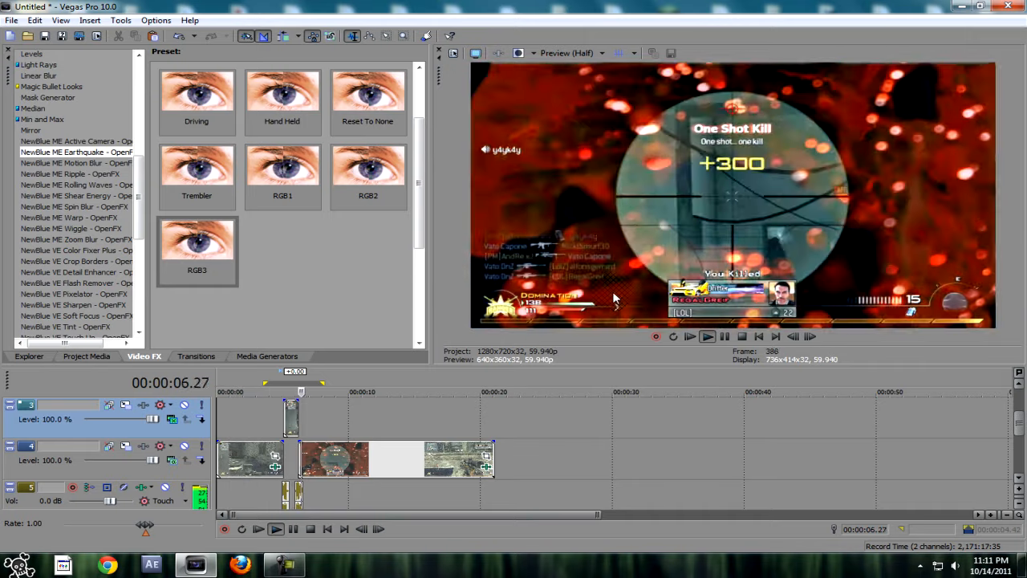
key(space)
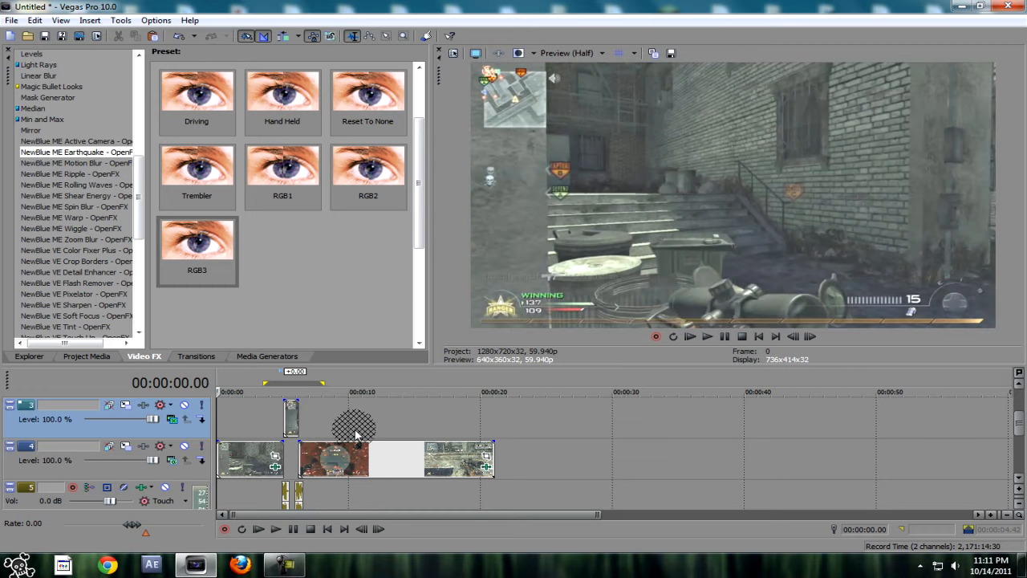
click(290, 425)
click(285, 424)
click(988, 515)
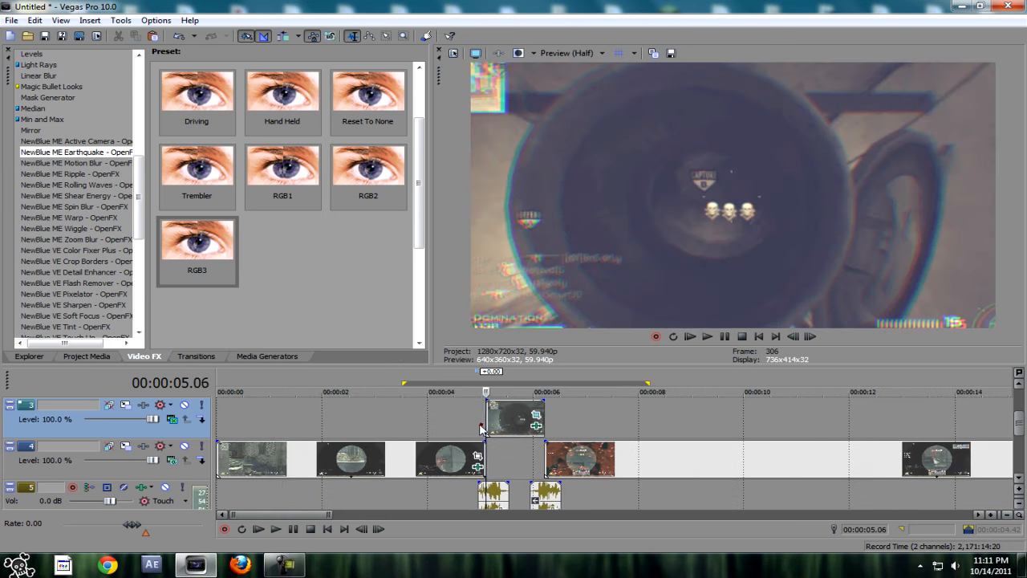
key(space)
key(space)
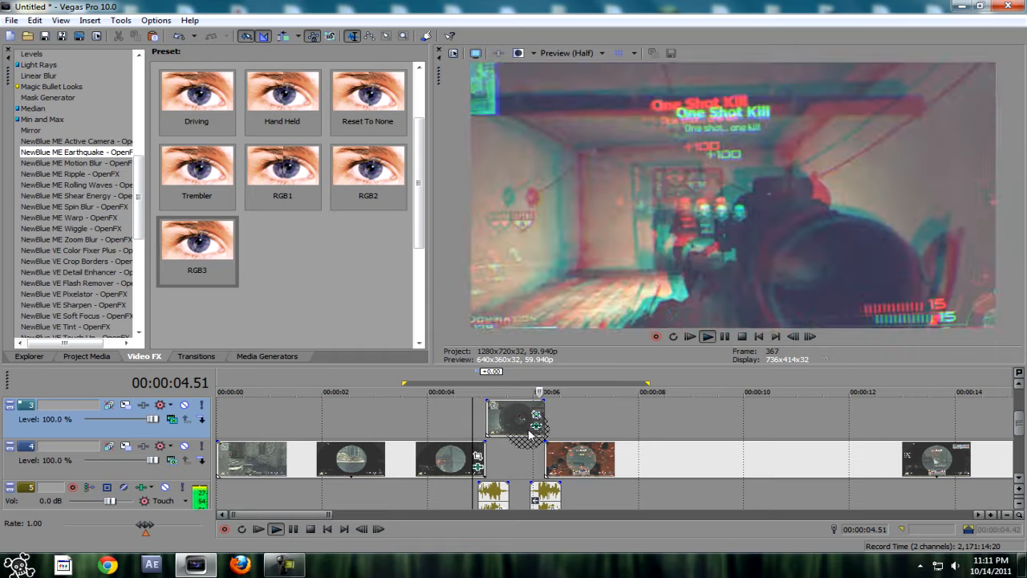
key(space)
key(space)
Step: Move the cut at the end of the RGB split segment slightly earlier, shift the reversed sound effect to match, and preview it
drag(536, 416, 539, 453)
drag(550, 499, 545, 500)
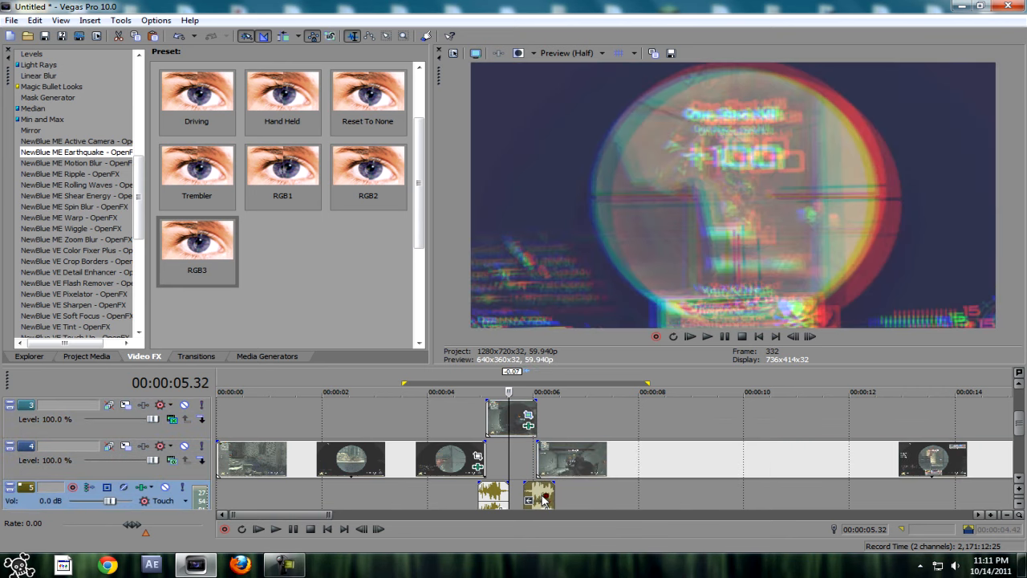
click(465, 422)
key(space)
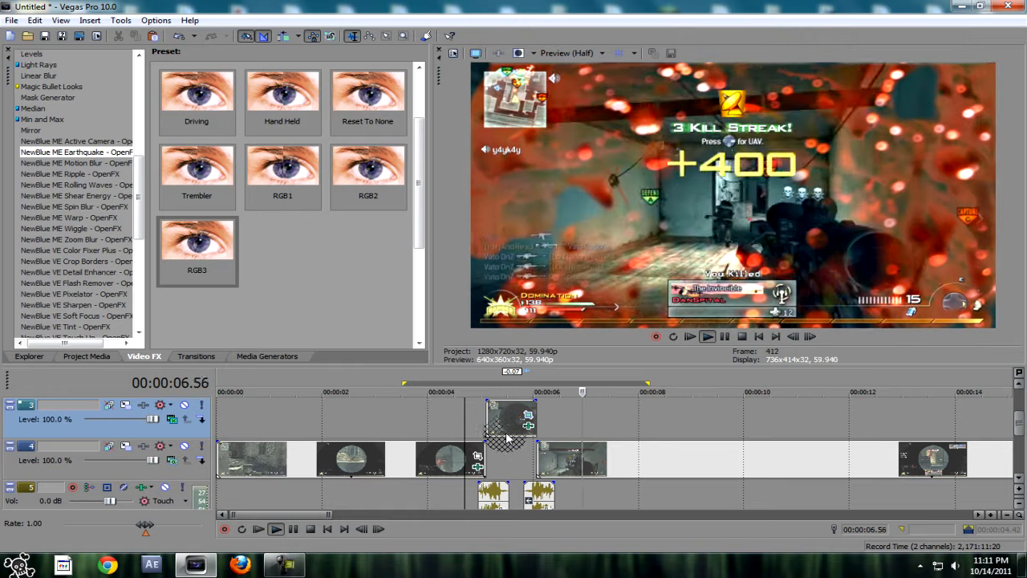
key(space)
Step: Play back the range from about 00:00:03.39 to 00:00:08.41 and review the start of the RGB split segment
drag(675, 415, 405, 417)
click(406, 416)
key(space)
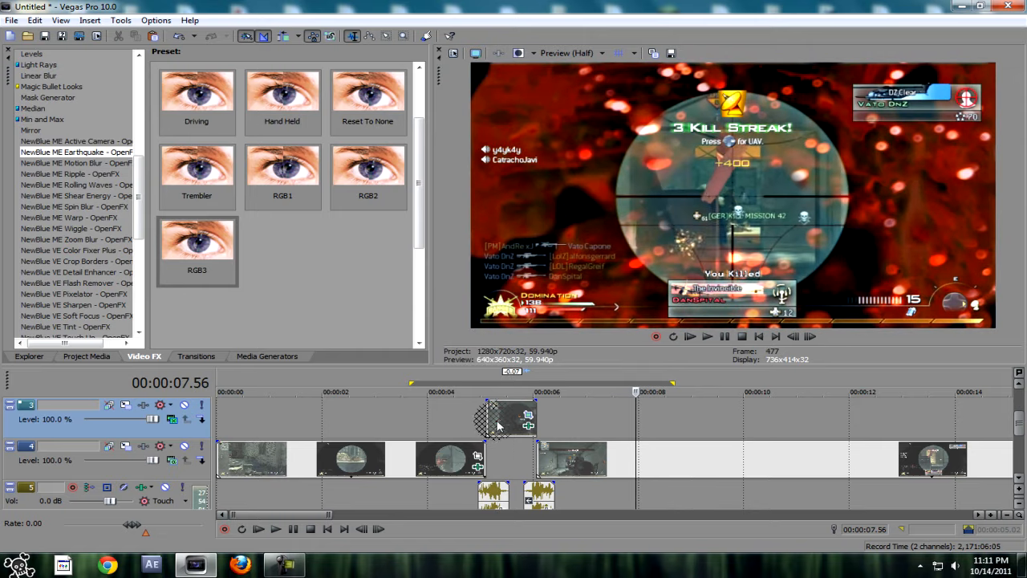
key(space)
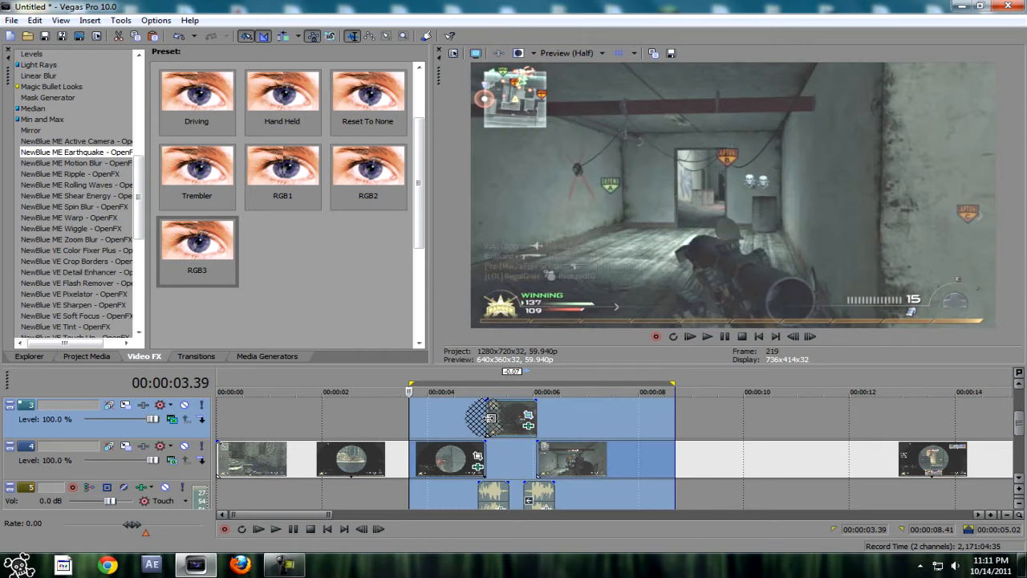
click(488, 417)
key(space)
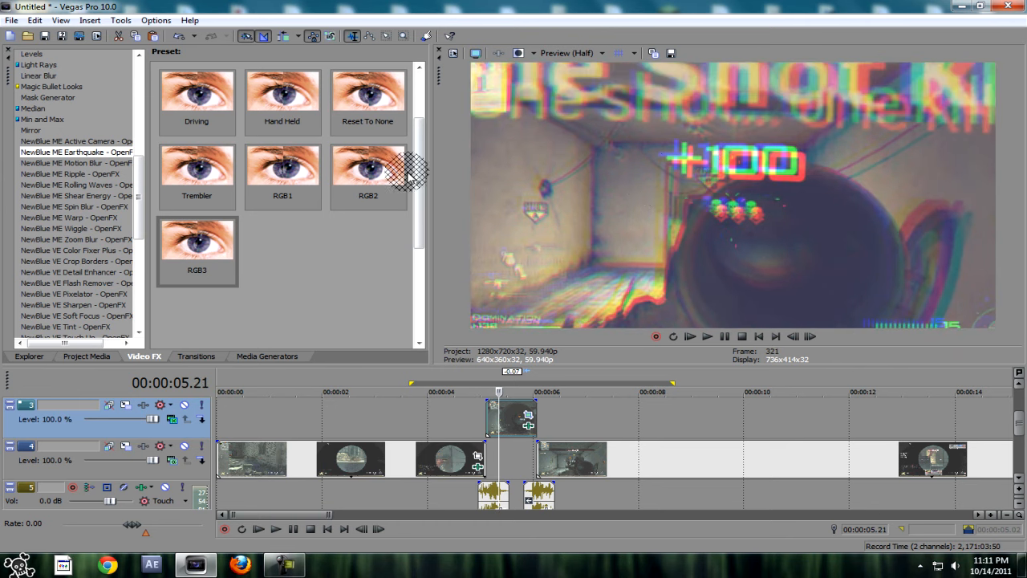
Step: Trim the ends of the RGB split layers on tracks 1 and 2 to line up with the end of the track 3 layer
mouse_move(249, 177)
mouse_down()
mouse_move(344, 168)
mouse_move(345, 230)
mouse_move(169, 270)
mouse_move(191, 276)
mouse_move(642, 211)
mouse_move(856, 222)
mouse_move(842, 271)
mouse_move(658, 389)
mouse_move(486, 425)
mouse_move(562, 416)
mouse_move(501, 417)
mouse_move(518, 423)
mouse_up()
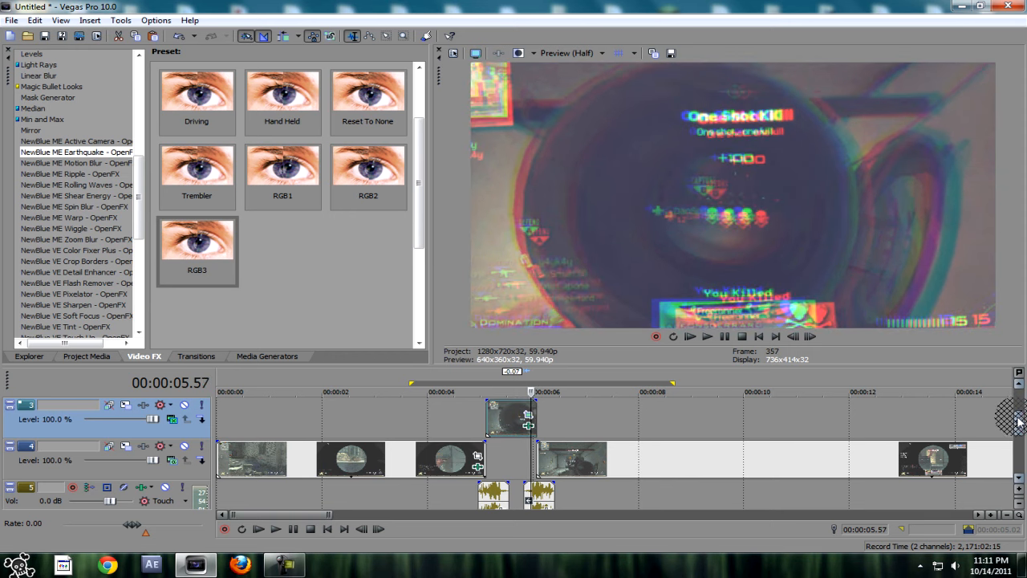
drag(1020, 417, 1019, 407)
drag(543, 461, 537, 461)
drag(545, 415, 536, 415)
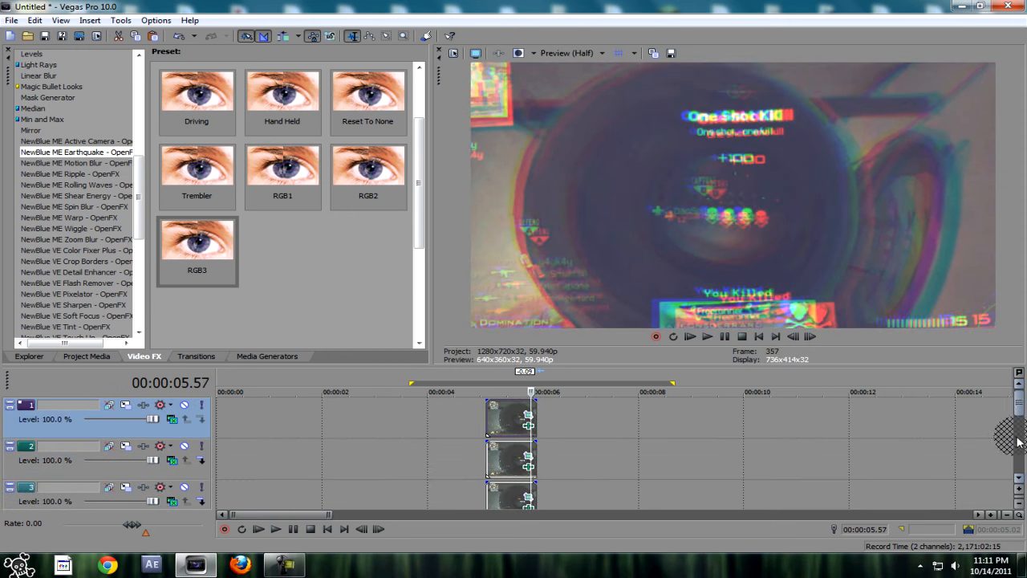
drag(1021, 411, 1023, 442)
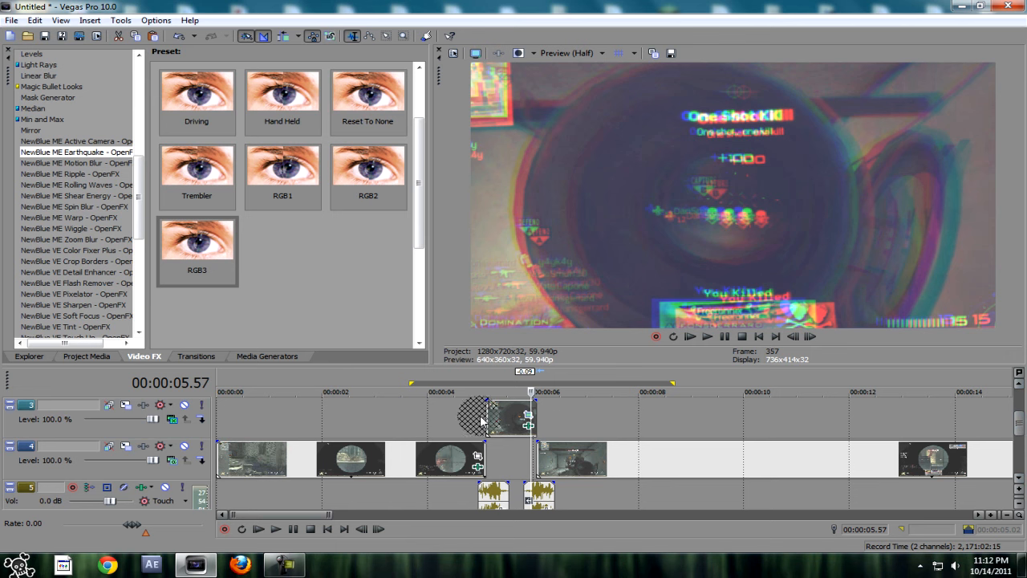
Step: Play back the RGB split segment and check its cut into the color-corrected clip on track 4
key(space)
key(space)
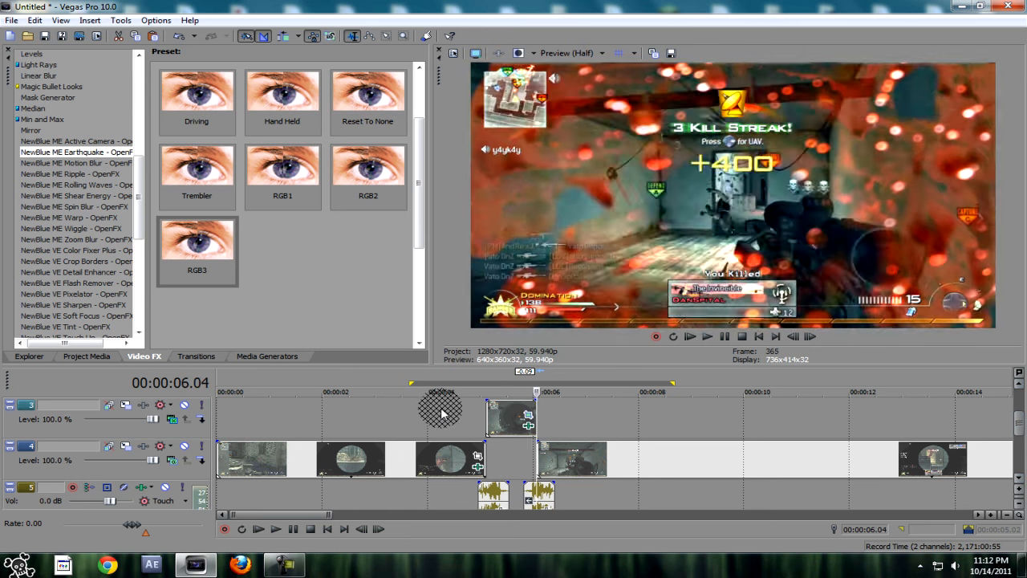
key(space)
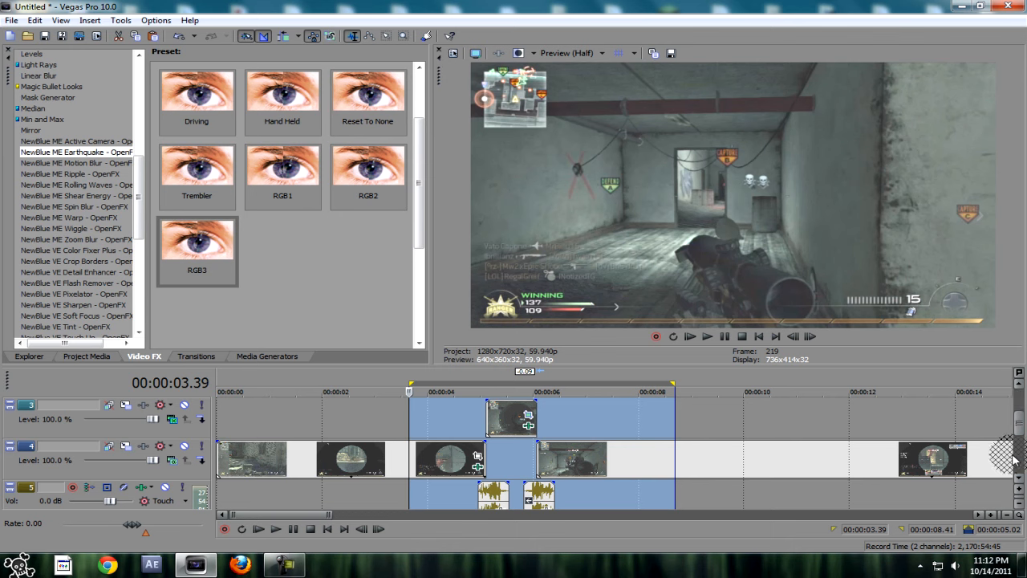
click(1008, 516)
drag(297, 443, 300, 493)
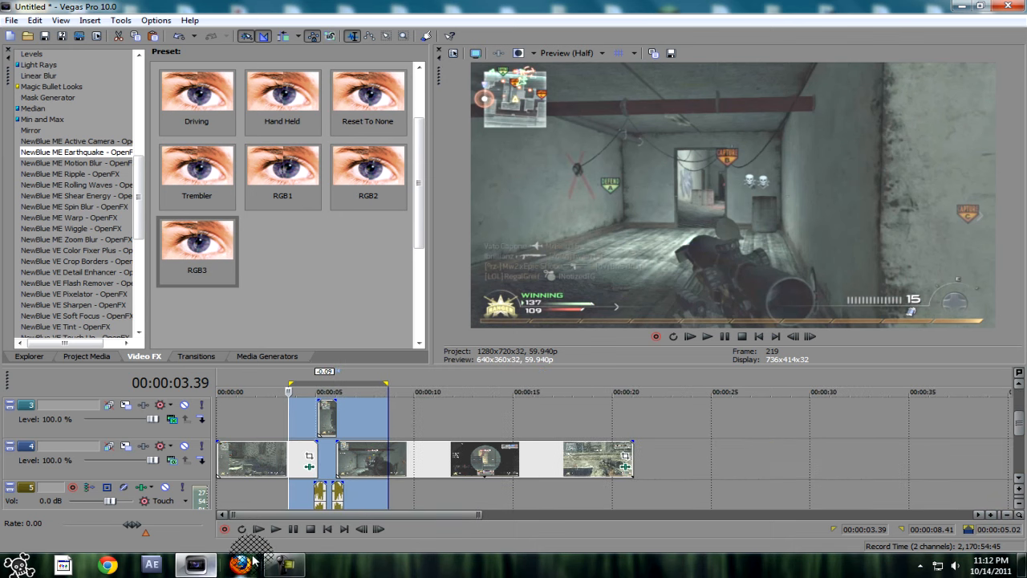
click(283, 563)
click(209, 562)
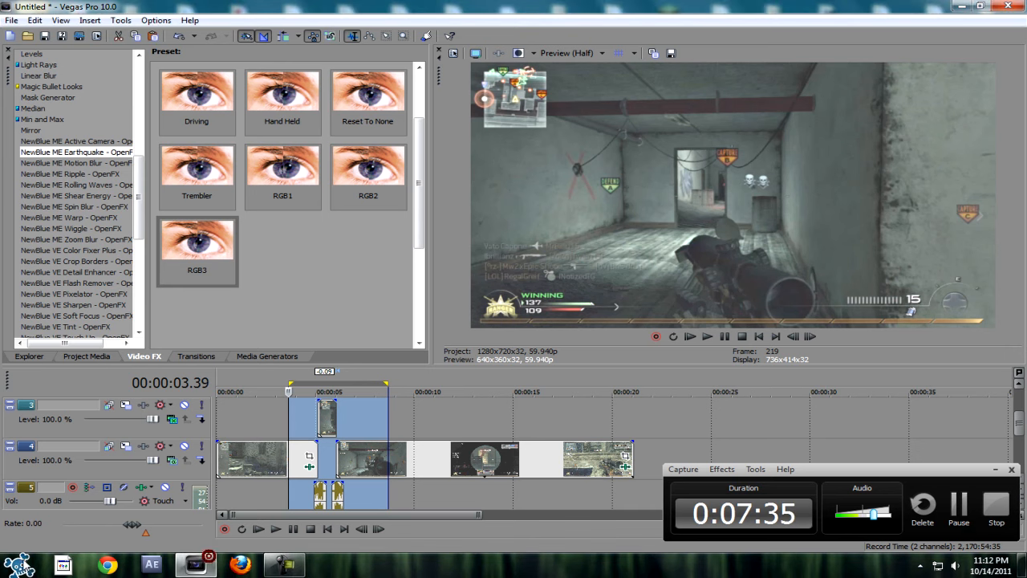
click(19, 565)
click(33, 570)
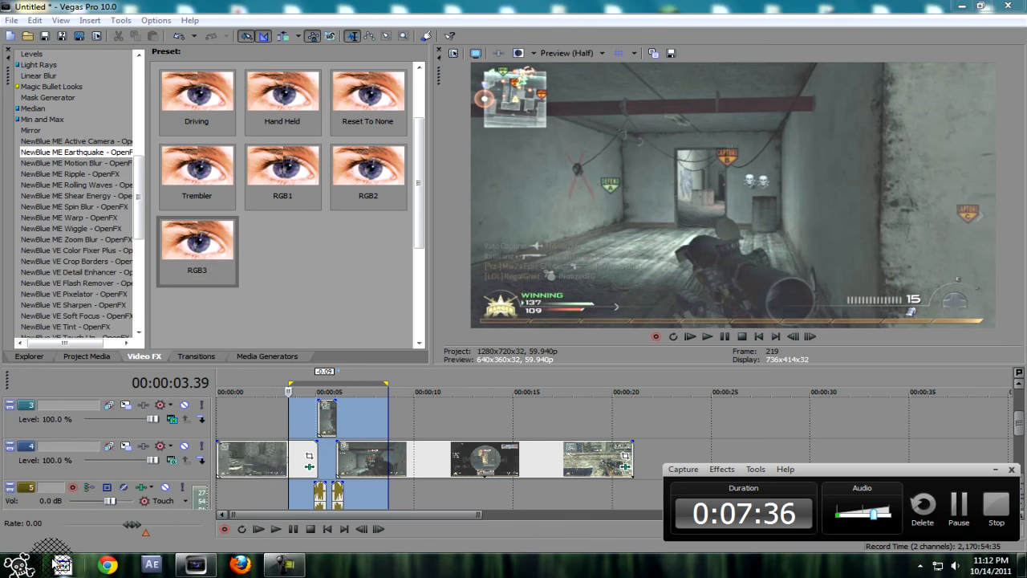